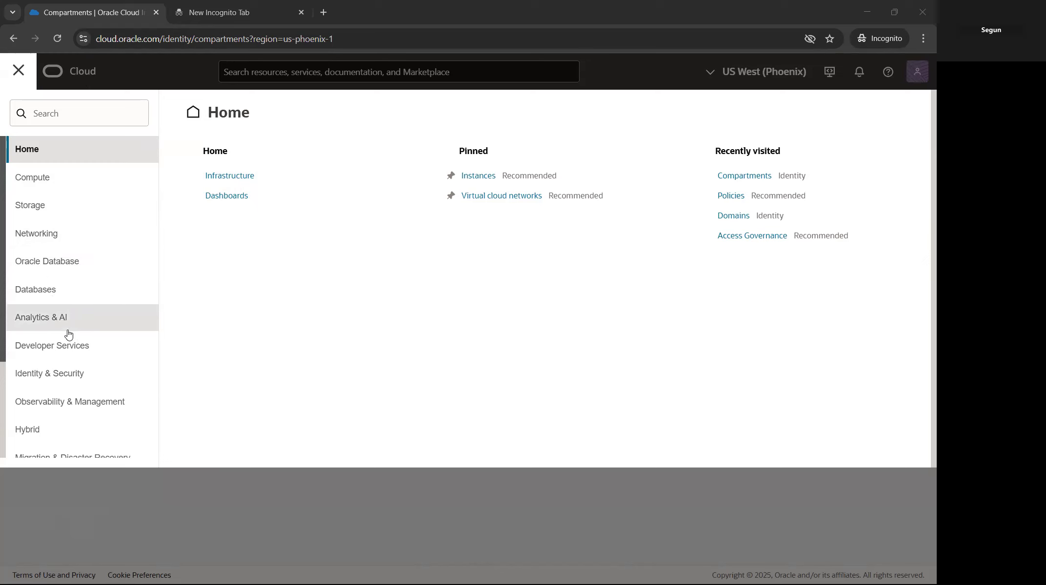
# Step: Go through Identity & Security in the navigation menu to the Identity Compartments list
pyautogui.scroll(-3, 66, 307)
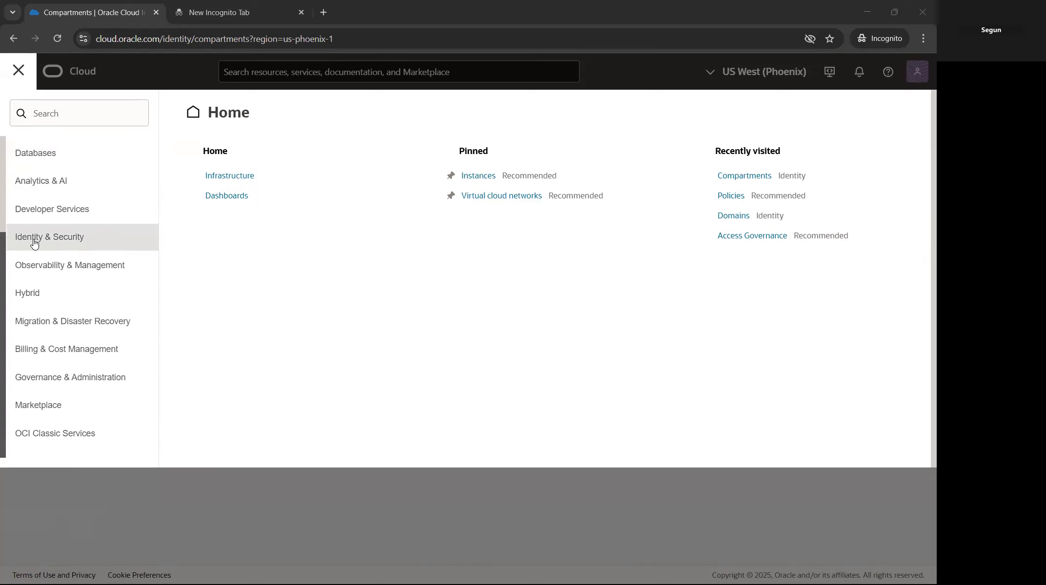
pyautogui.click(68, 237)
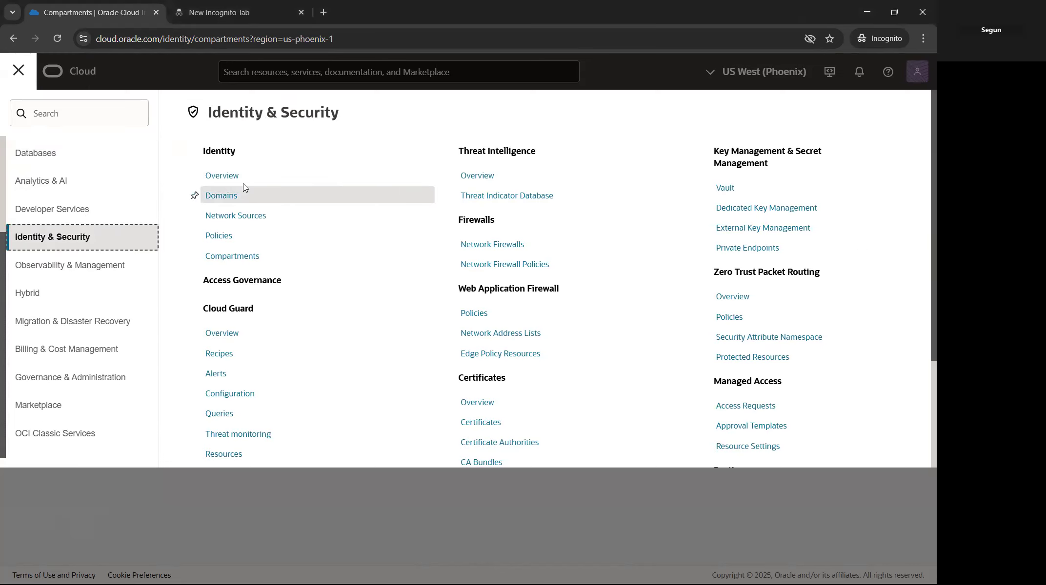
pyautogui.click(247, 260)
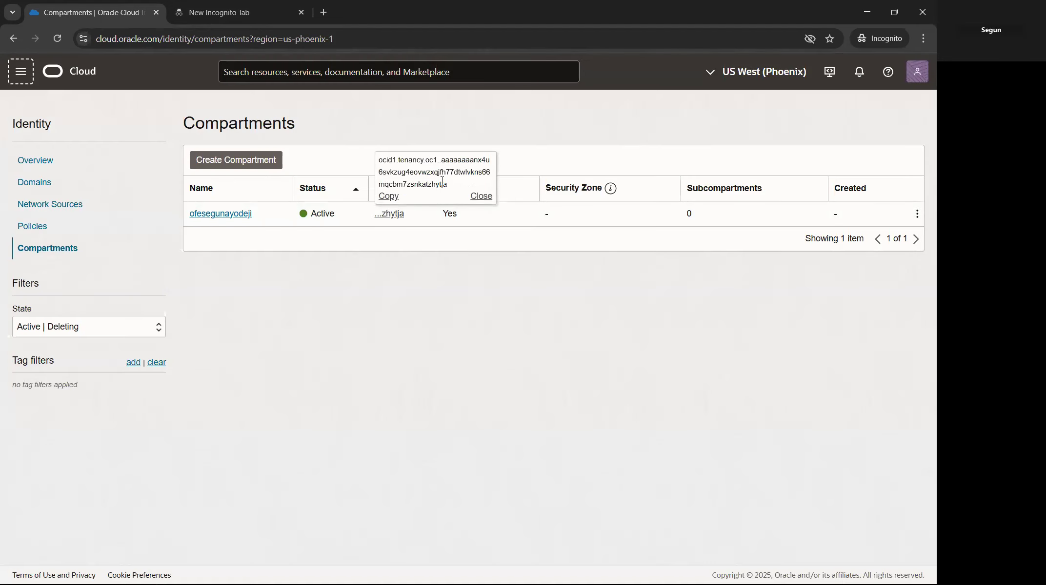
# Step: Start a new compartment and paste NetworkingResource as its name
pyautogui.click(258, 163)
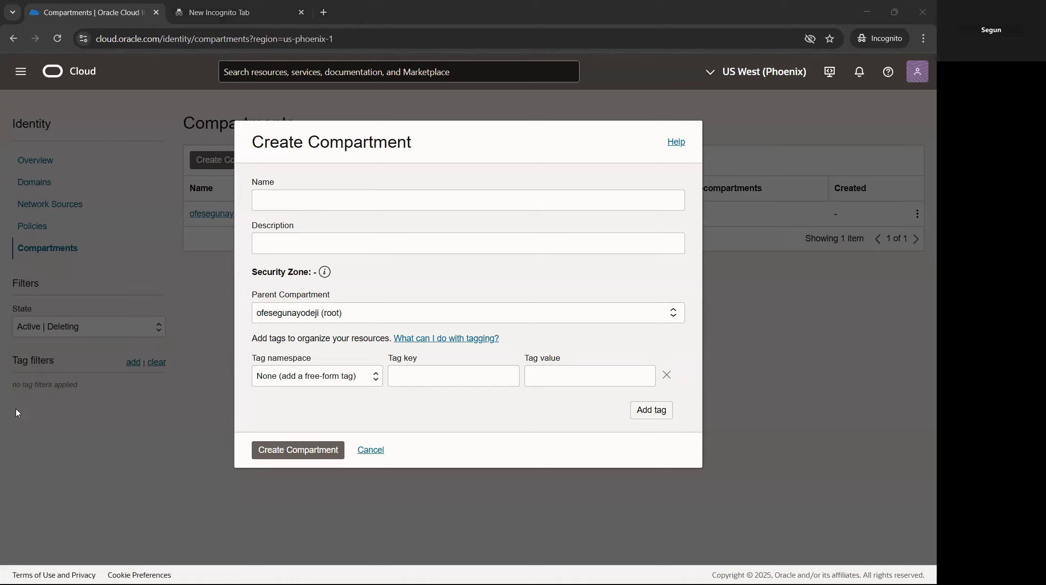
pyautogui.rightClick(296, 205)
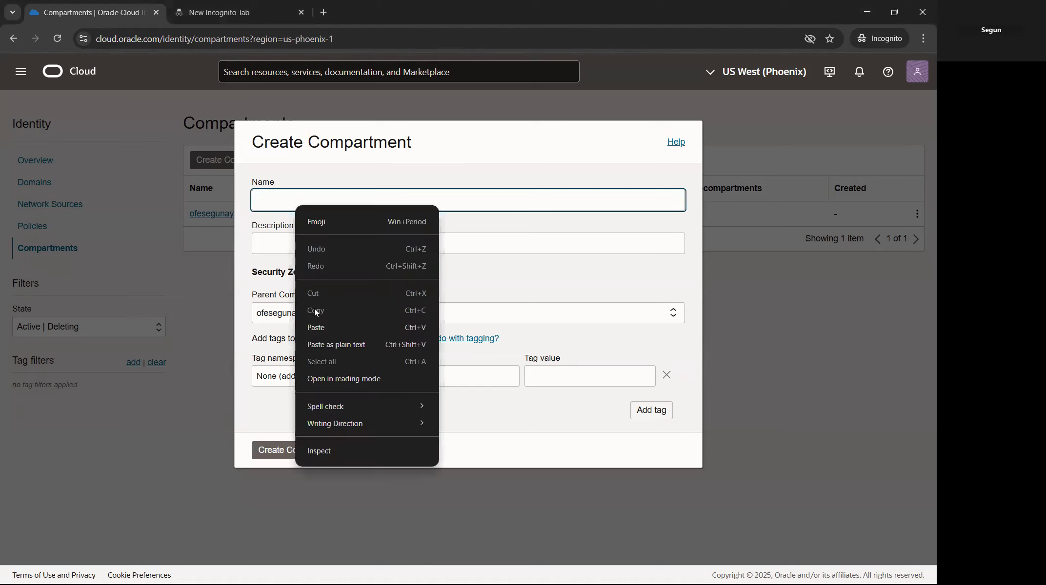
pyautogui.click(315, 327)
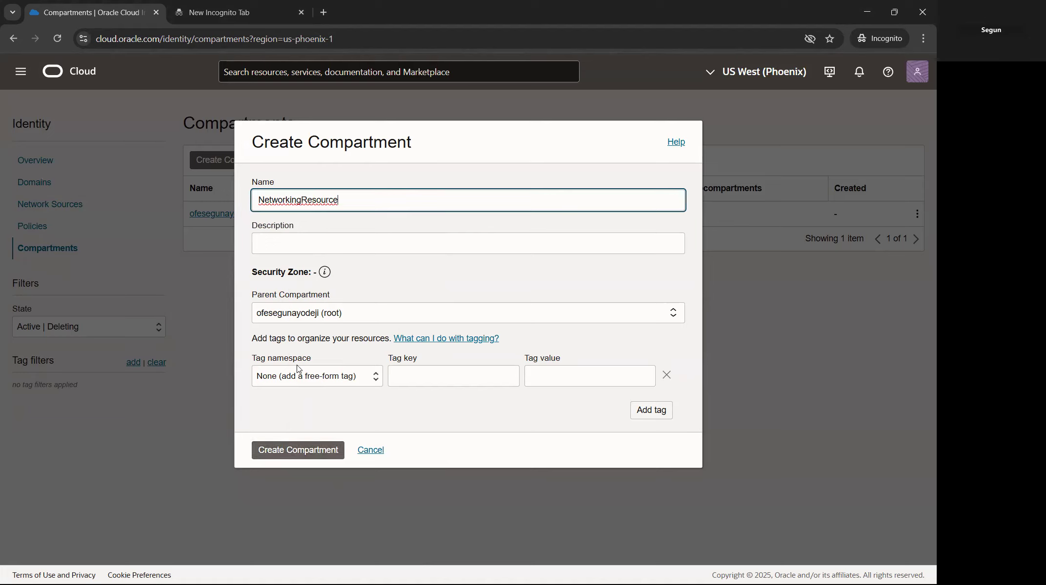
pyautogui.click(306, 450)
# Step: Paste the Networking-resources description and create the NetworkingResource compartment under root
pyautogui.click(311, 236)
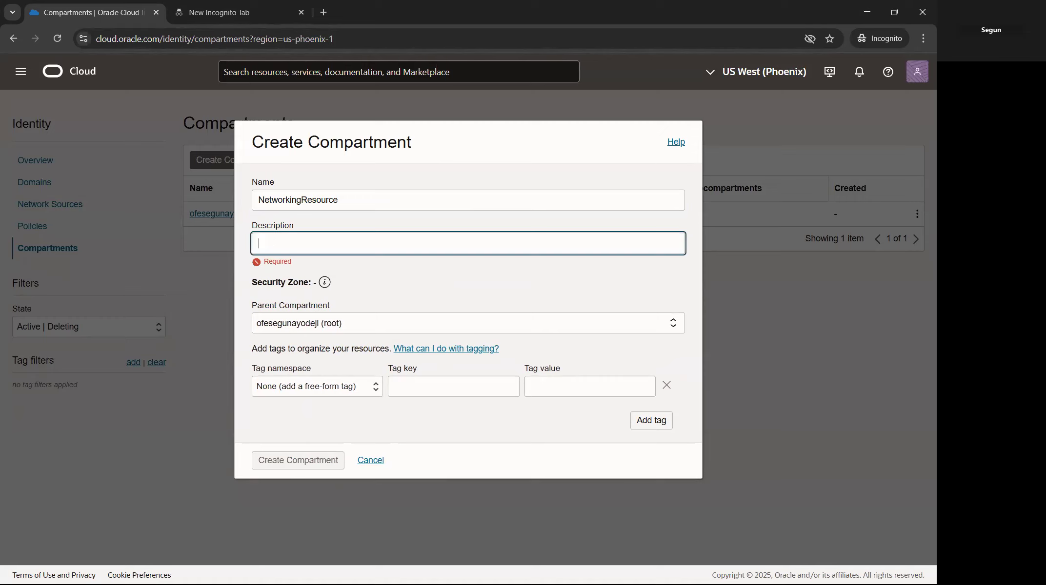
pyautogui.hotkey('alt', 'Tab')
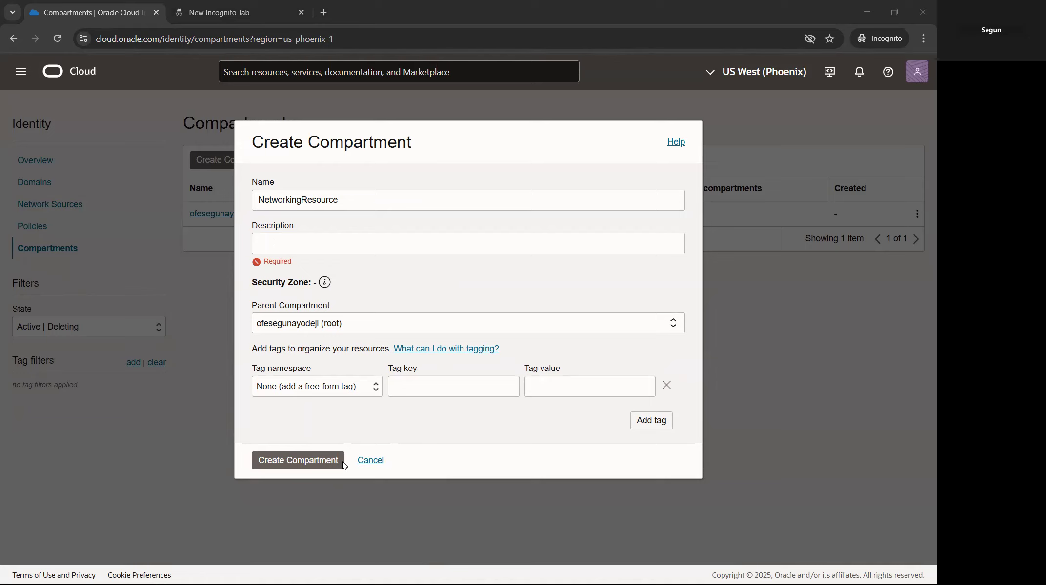
pyautogui.rightClick(288, 244)
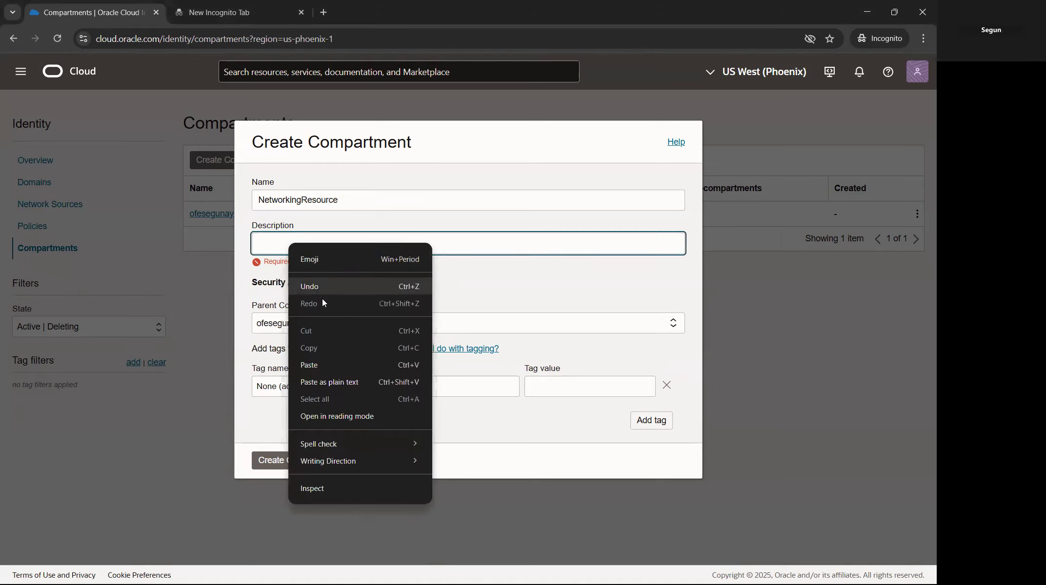
pyautogui.click(310, 365)
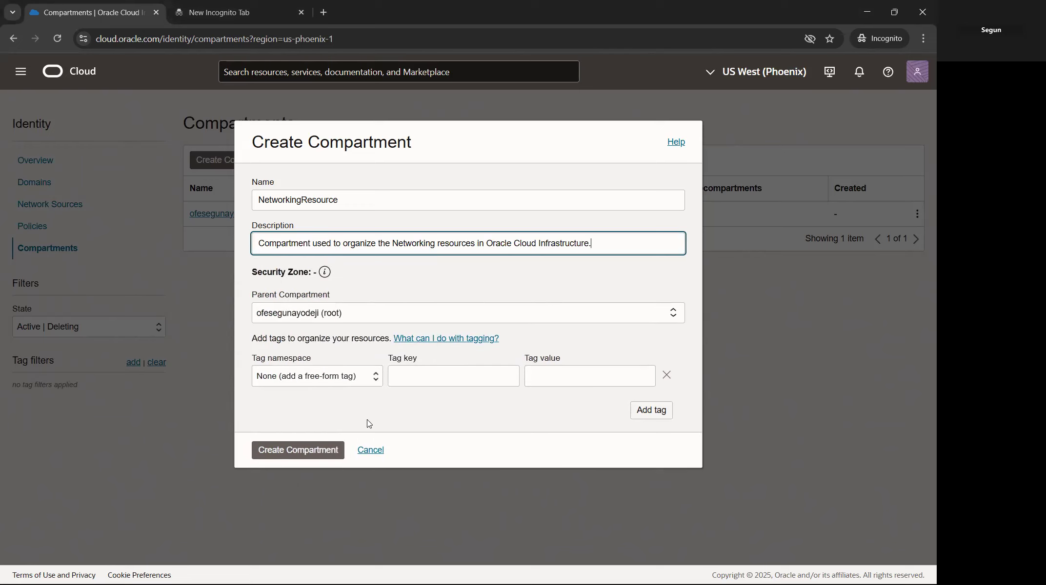
pyautogui.click(303, 451)
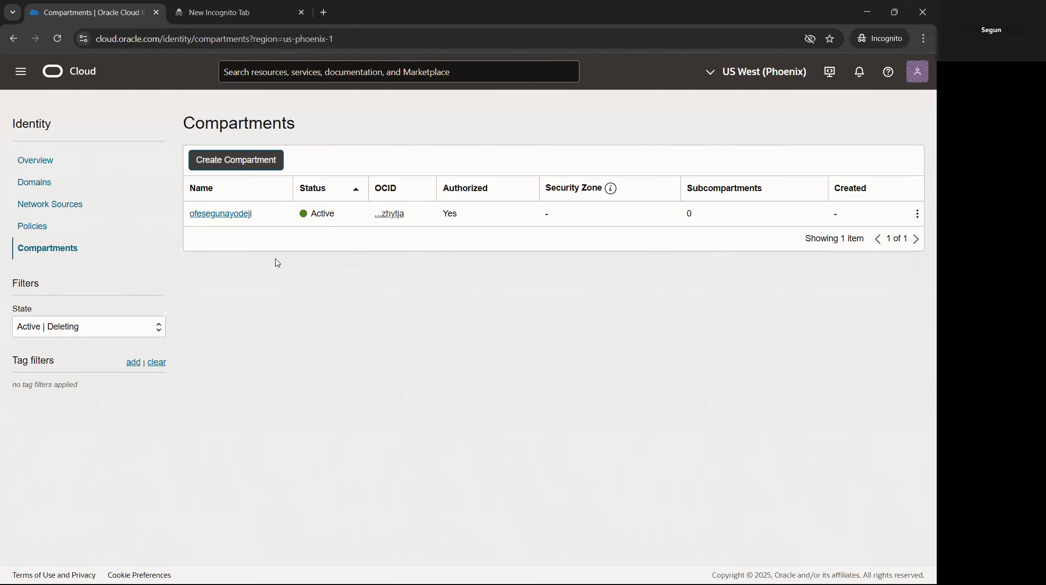
pyautogui.click(239, 165)
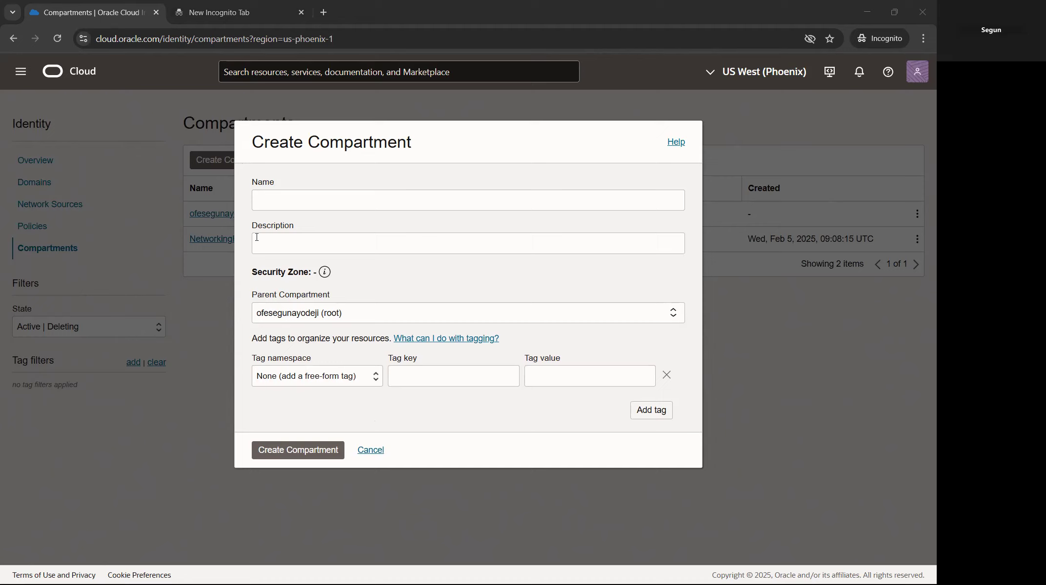
# Step: Create the ComputeResource compartment with its Compute-resources description, then refresh the compartment list
pyautogui.click(268, 198)
pyautogui.rightClick(272, 199)
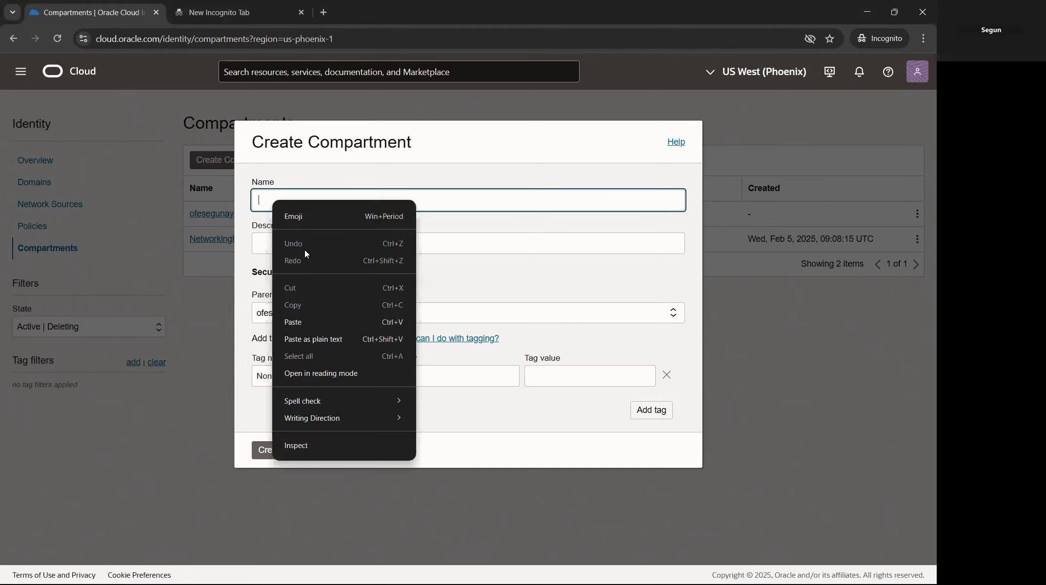
pyautogui.click(295, 321)
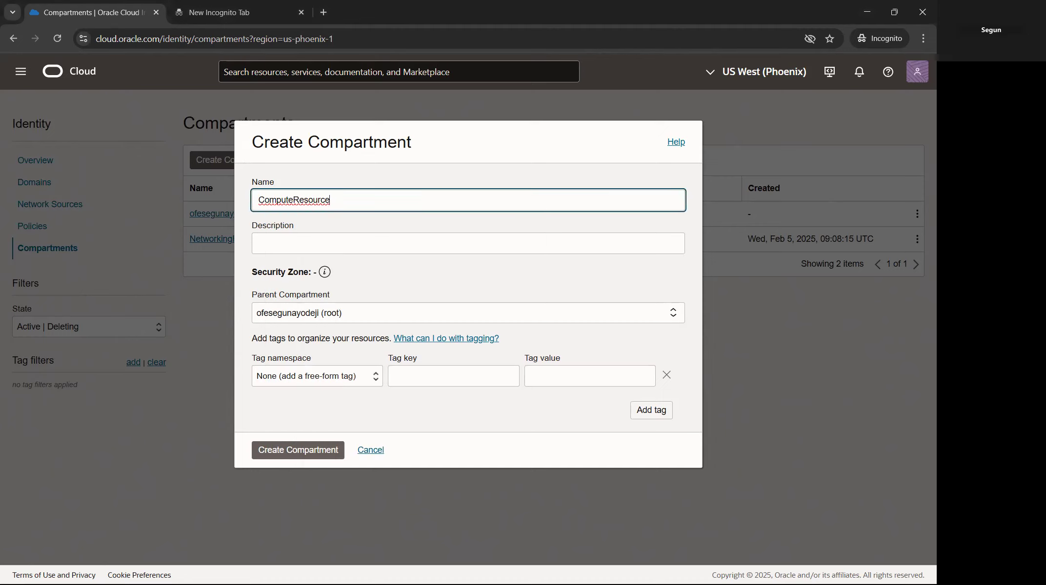
pyautogui.hotkey('alt', 'Tab')
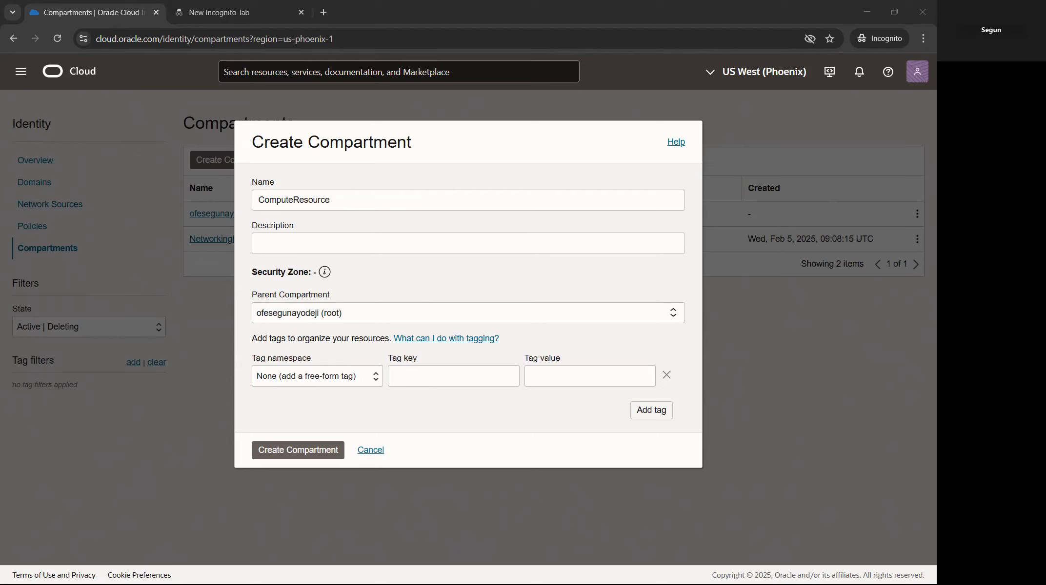
pyautogui.rightClick(308, 239)
pyautogui.click(338, 354)
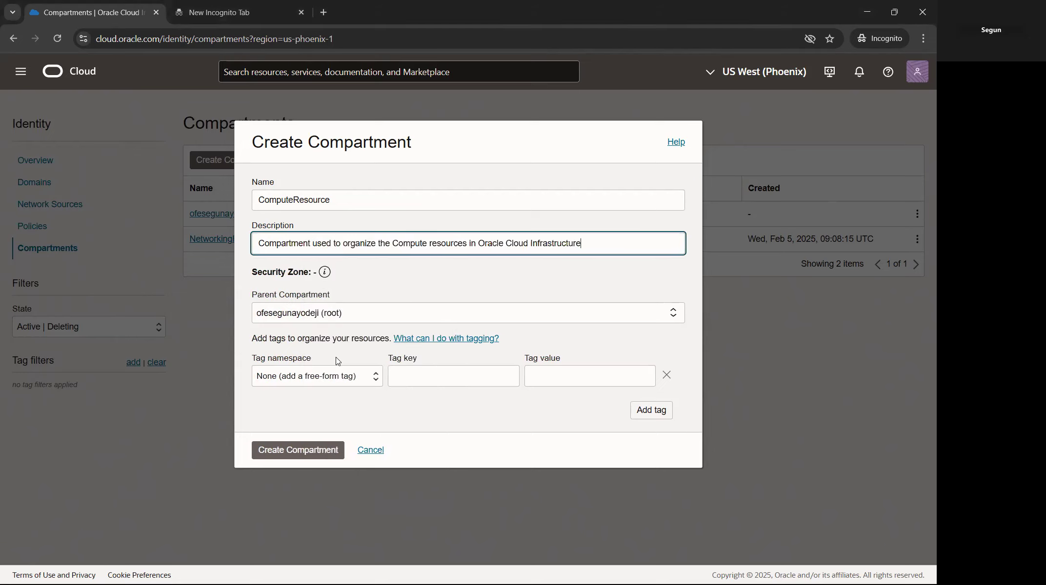
pyautogui.click(329, 452)
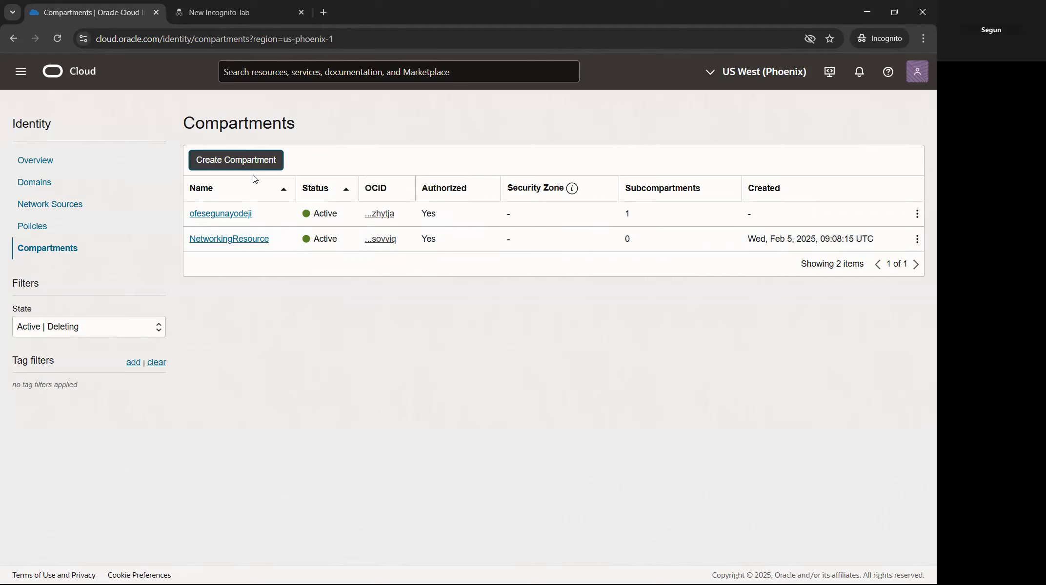
pyautogui.click(57, 38)
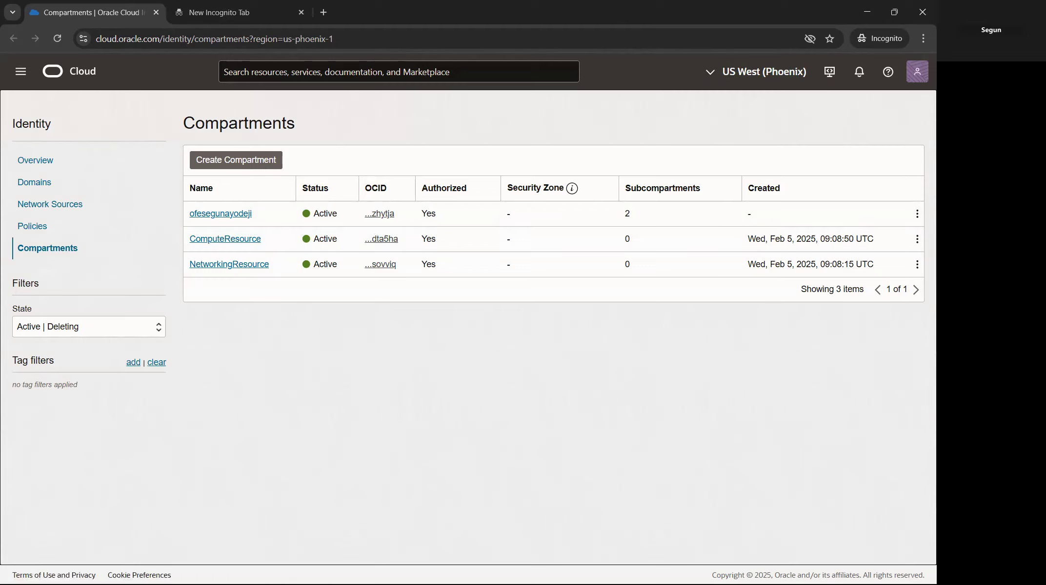
# Step: Go to the Groups list of the Default identity domain
pyautogui.click(38, 188)
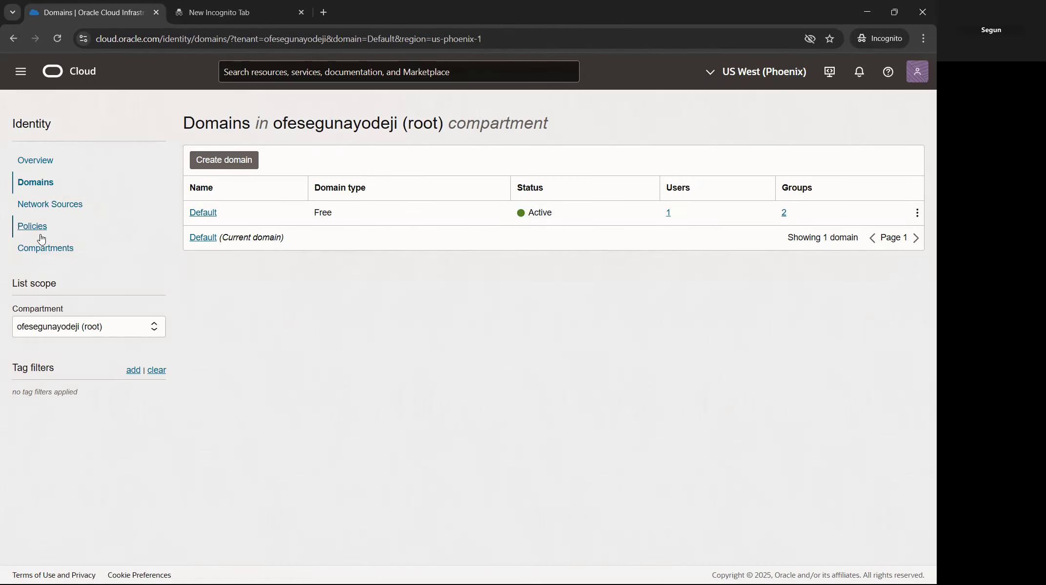
pyautogui.click(203, 213)
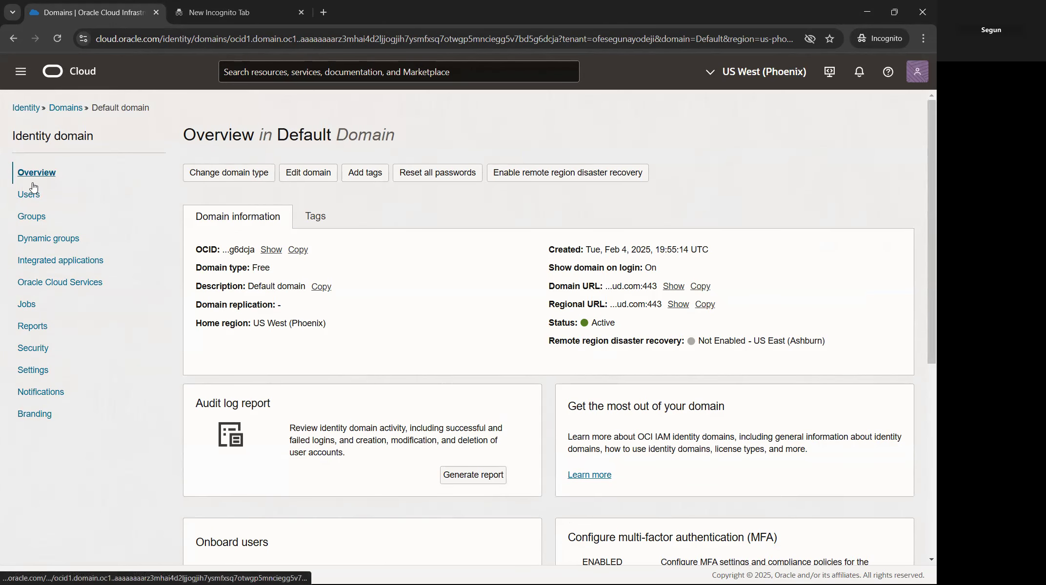
pyautogui.click(33, 217)
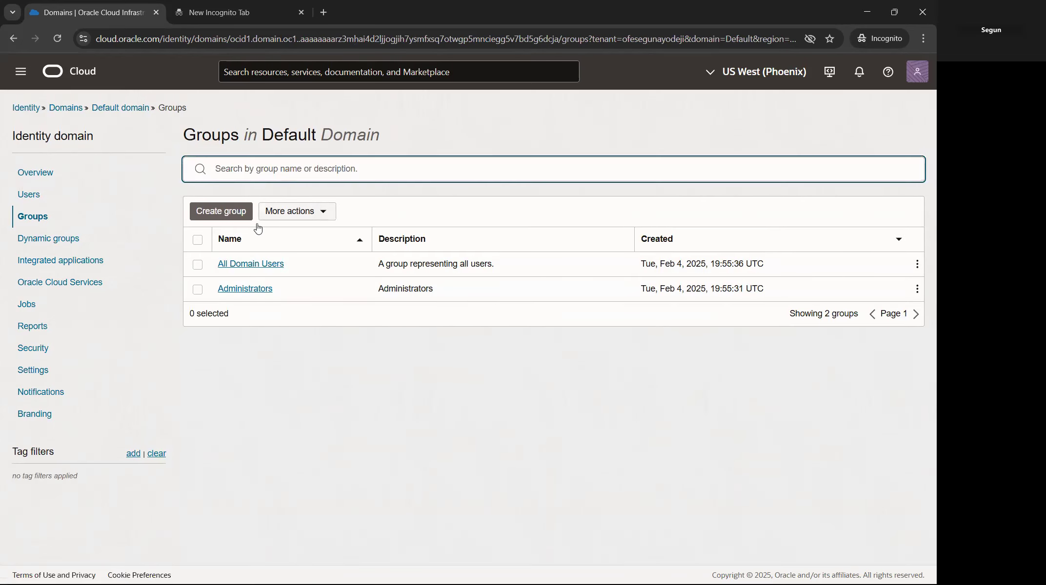
# Step: Create the CloudAdminTeam group, described as users with Administrator privileges, and return to Groups
pyautogui.click(220, 211)
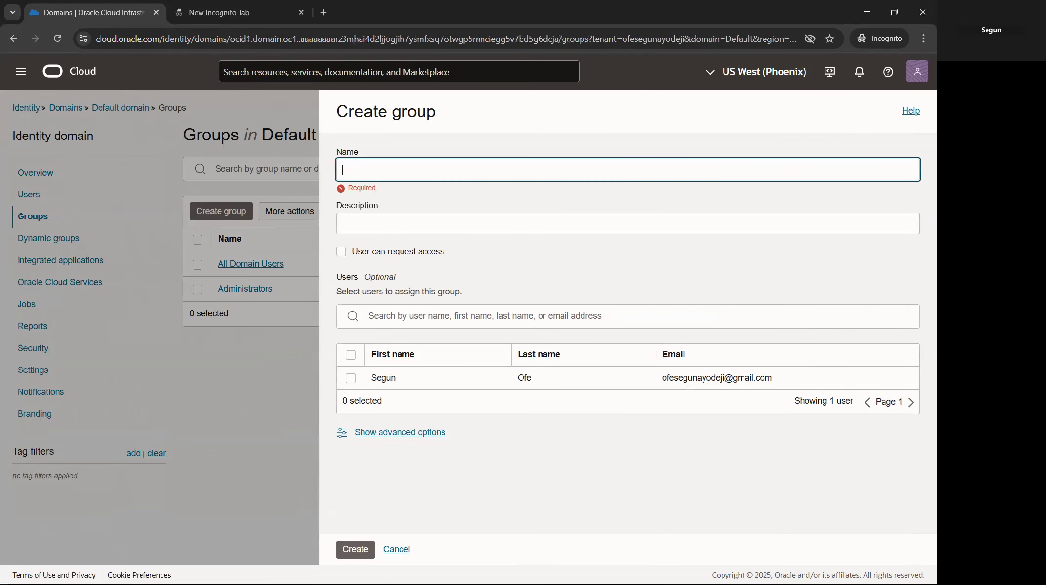
pyautogui.hotkey('alt', 'Tab')
pyautogui.click(393, 170)
pyautogui.write('CloudAdminTeam')
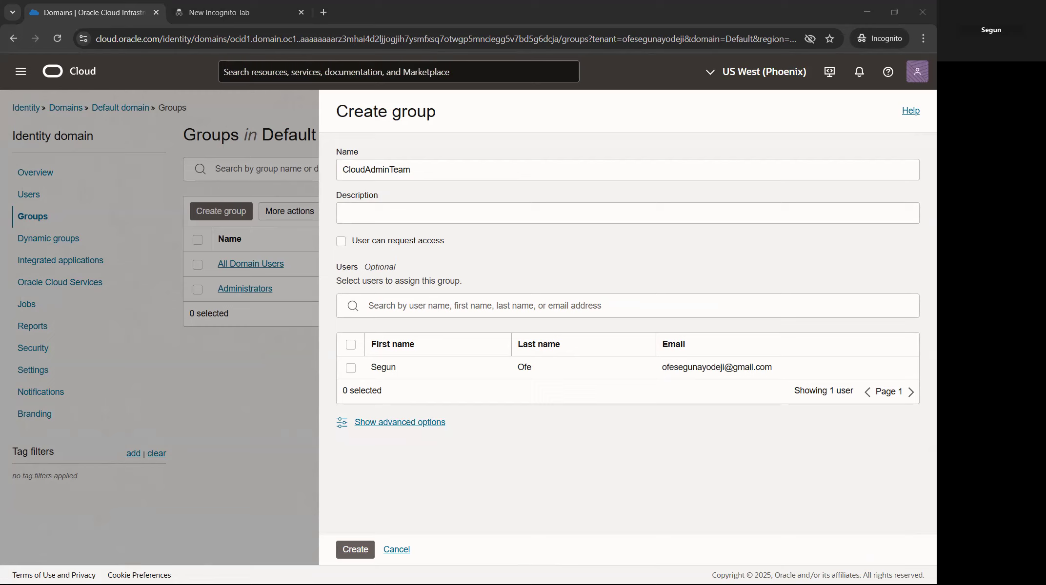
pyautogui.click(369, 215)
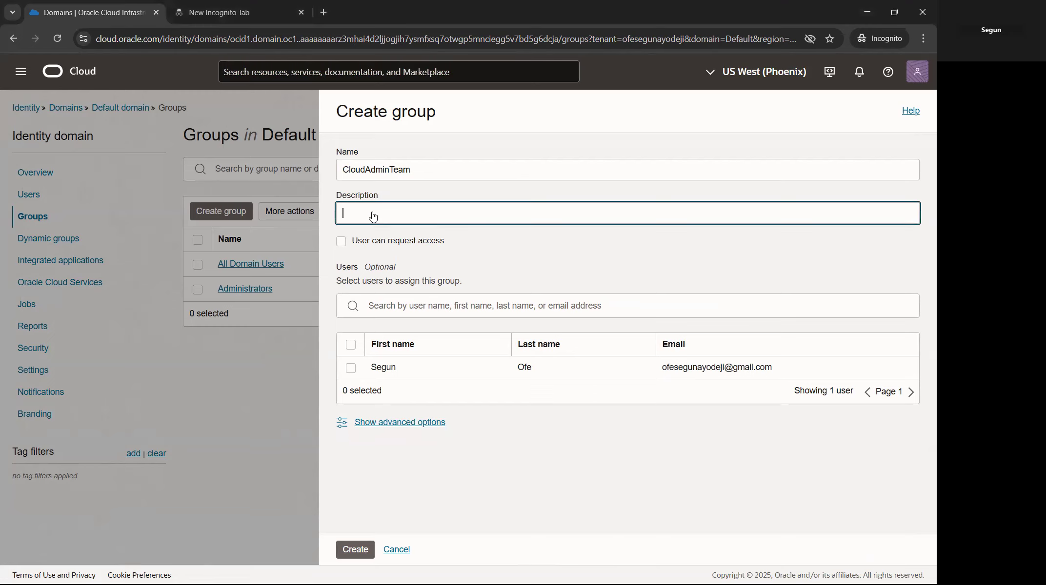
pyautogui.rightClick(371, 214)
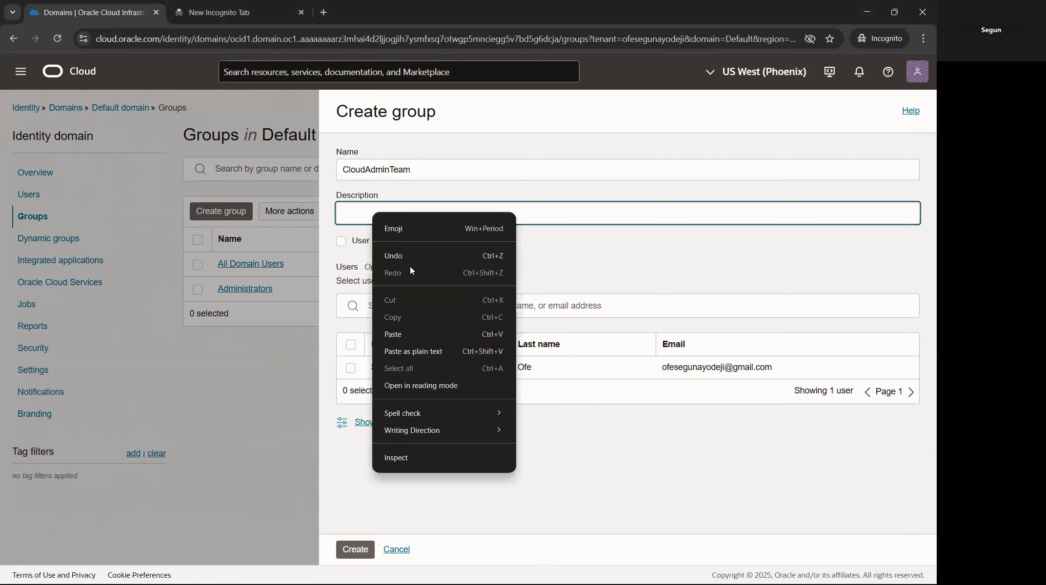
pyautogui.click(407, 335)
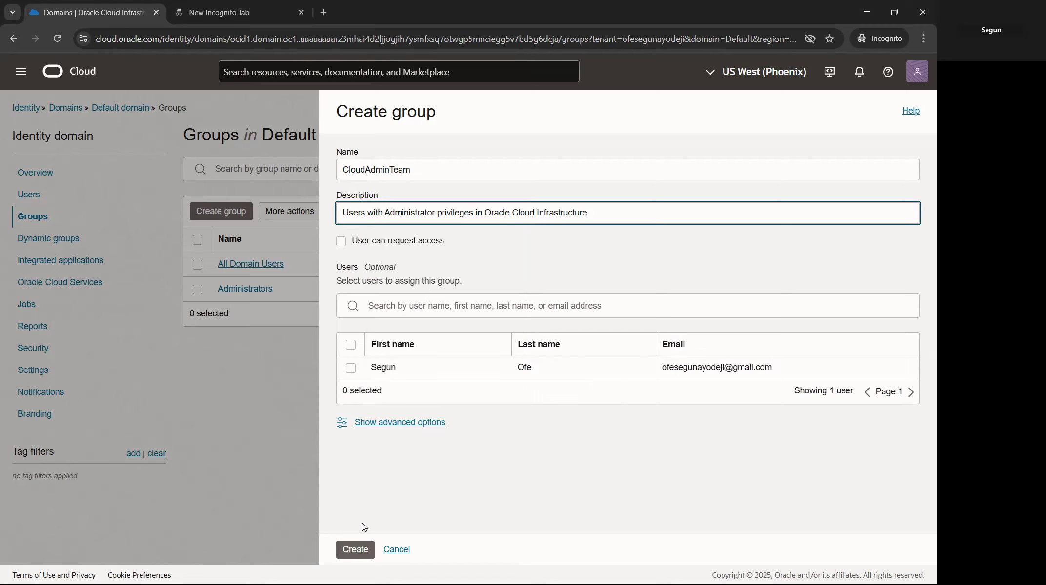
pyautogui.click(356, 550)
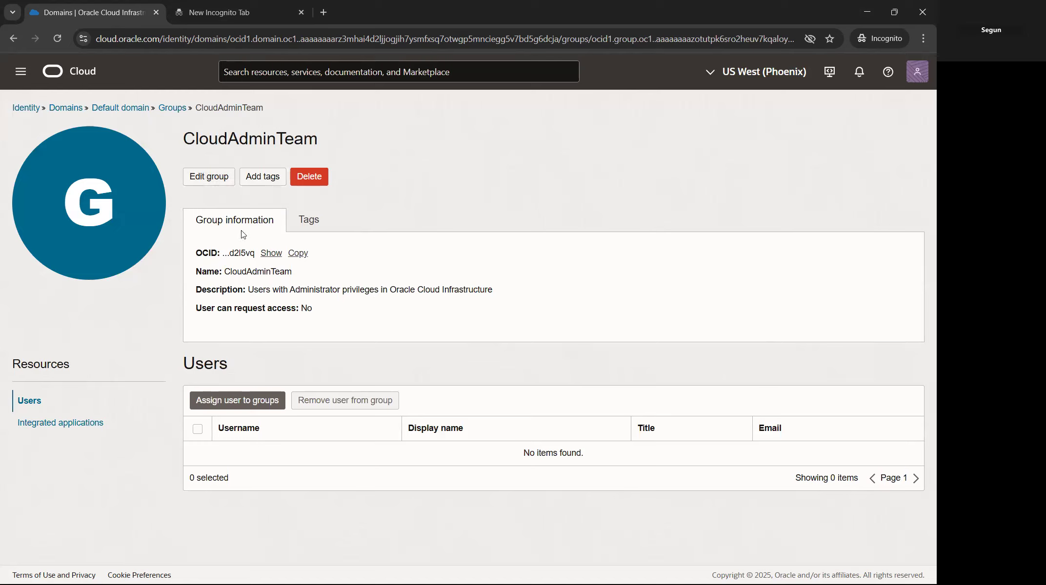
pyautogui.click(172, 108)
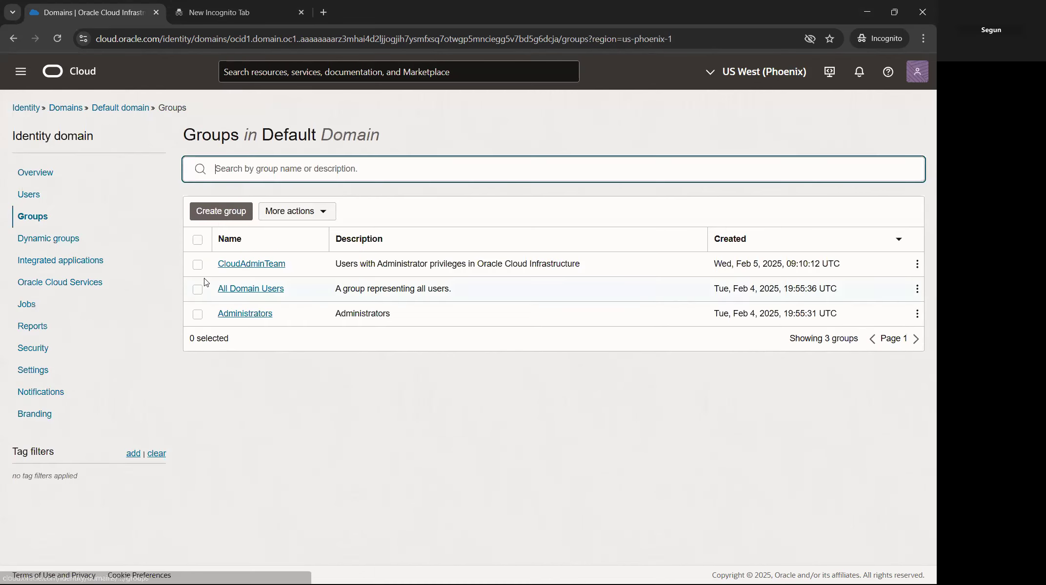
# Step: Start another group and name it NetworkingTeam, fixing the typed name
pyautogui.click(221, 213)
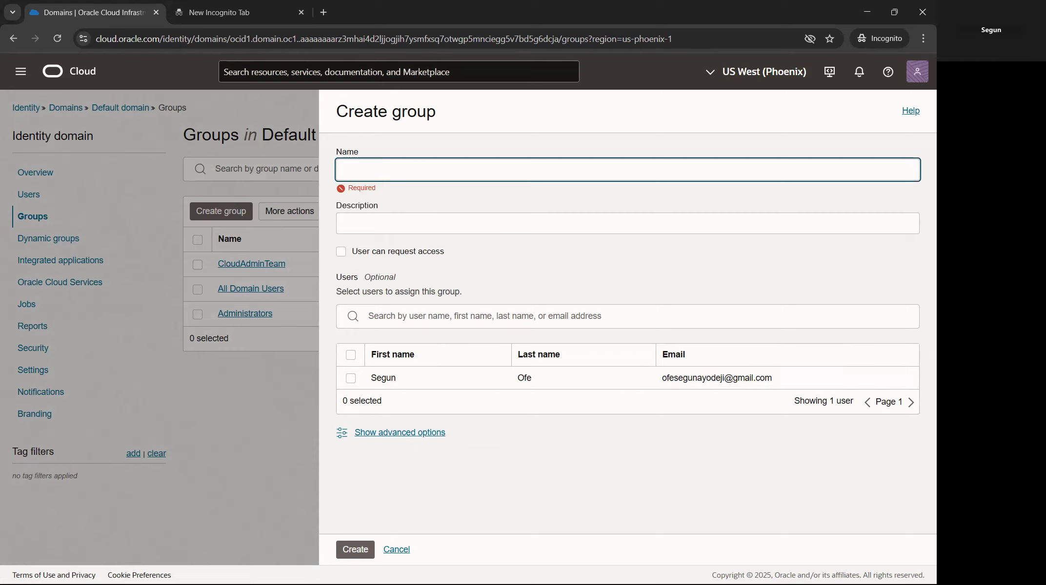
pyautogui.write('Net')
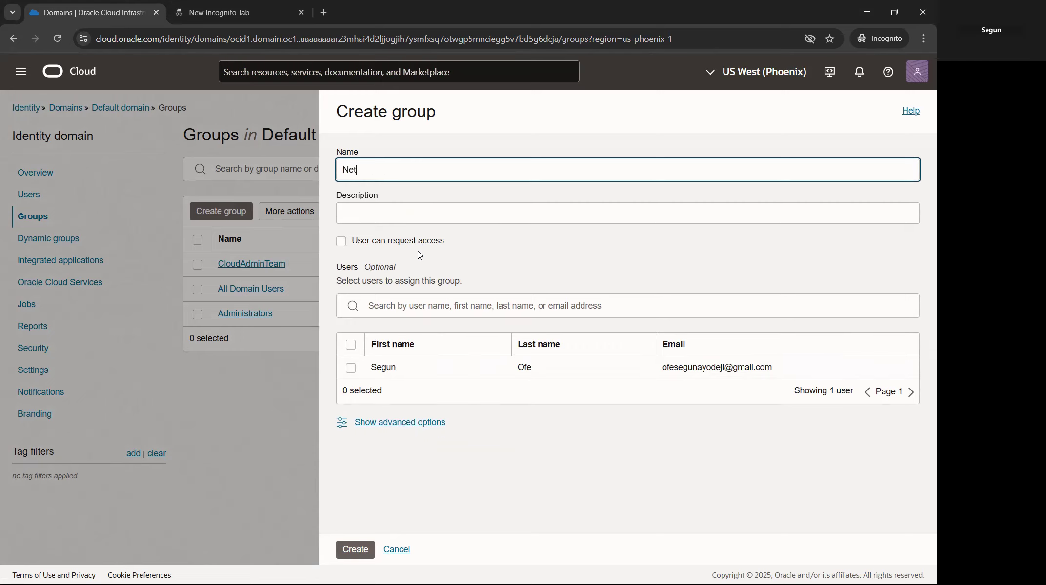
pyautogui.write('workin')
pyautogui.write('gAdmi')
pyautogui.write('n')
pyautogui.press('BackSpace')
pyautogui.press('BackSpace')
pyautogui.press('BackSpace')
pyautogui.press('BackSpace')
pyautogui.press('BackSpace')
pyautogui.write('Team')
# Step: Paste the networking-privileges description, create NetworkingTeam, and go to the domain's Users list
pyautogui.hotkey('alt', 'Tab')
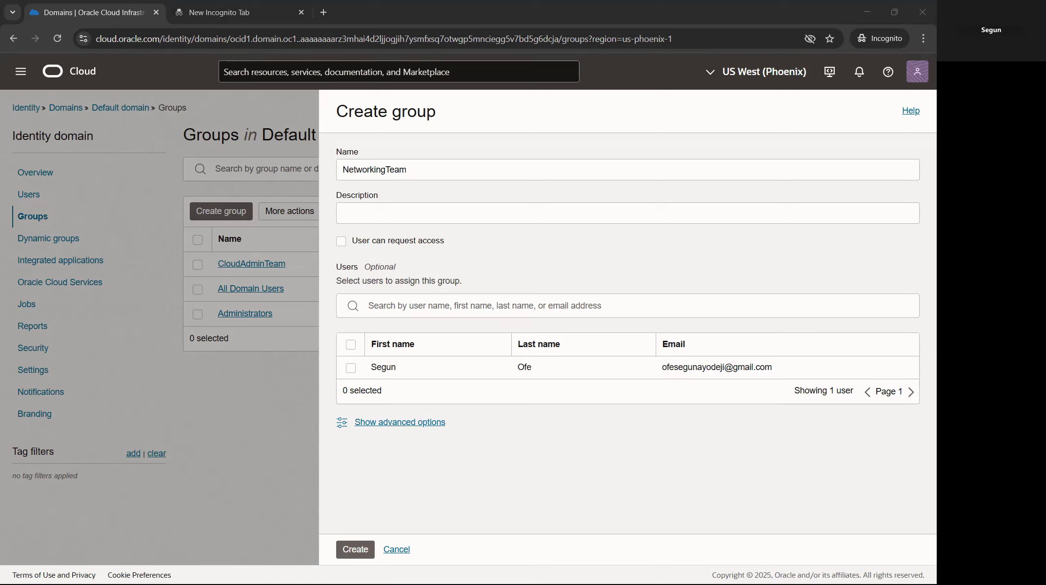
pyautogui.click(386, 215)
pyautogui.rightClick(385, 213)
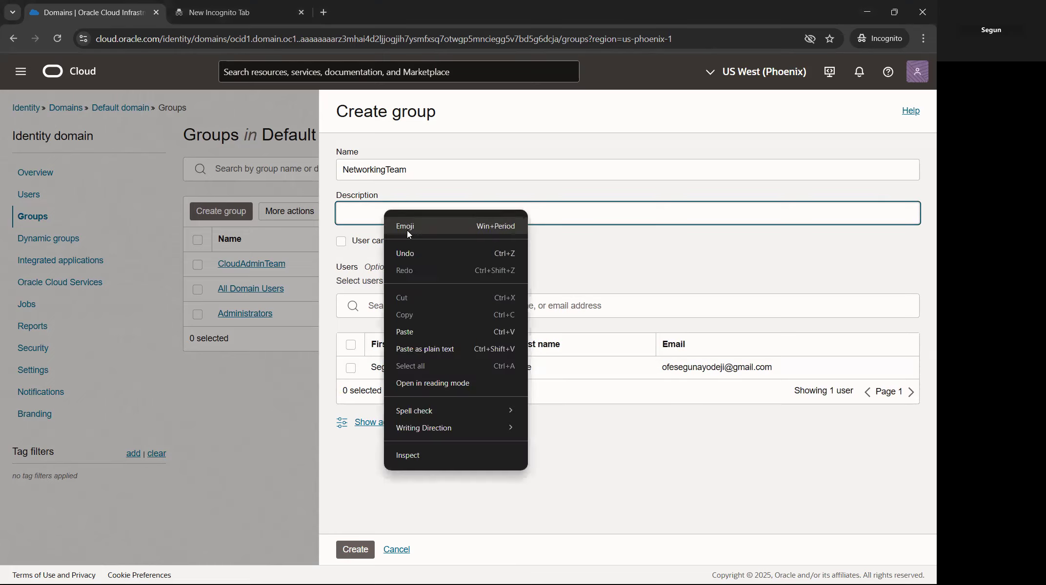
pyautogui.click(409, 333)
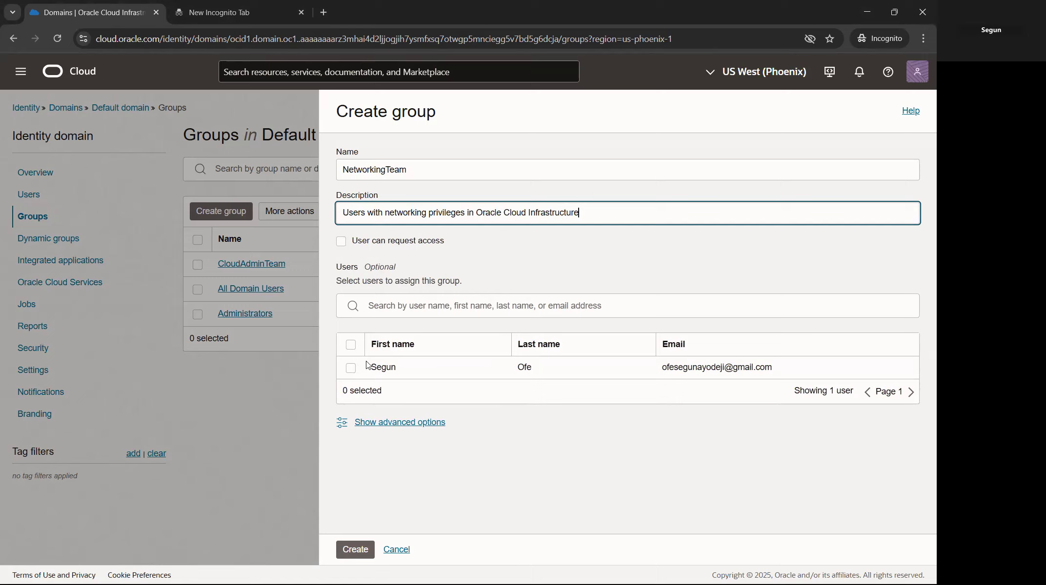
pyautogui.click(362, 549)
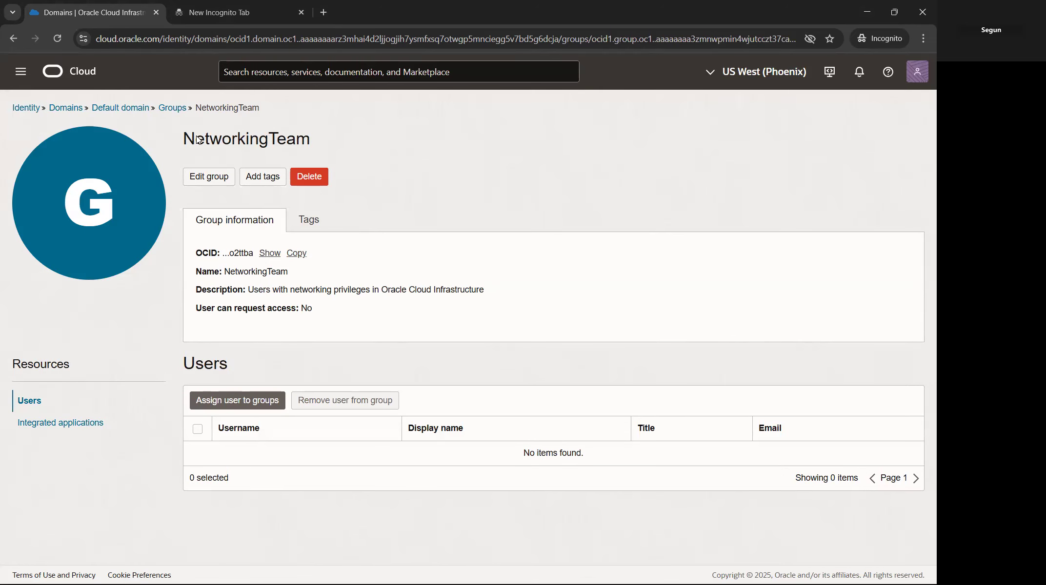
pyautogui.click(175, 108)
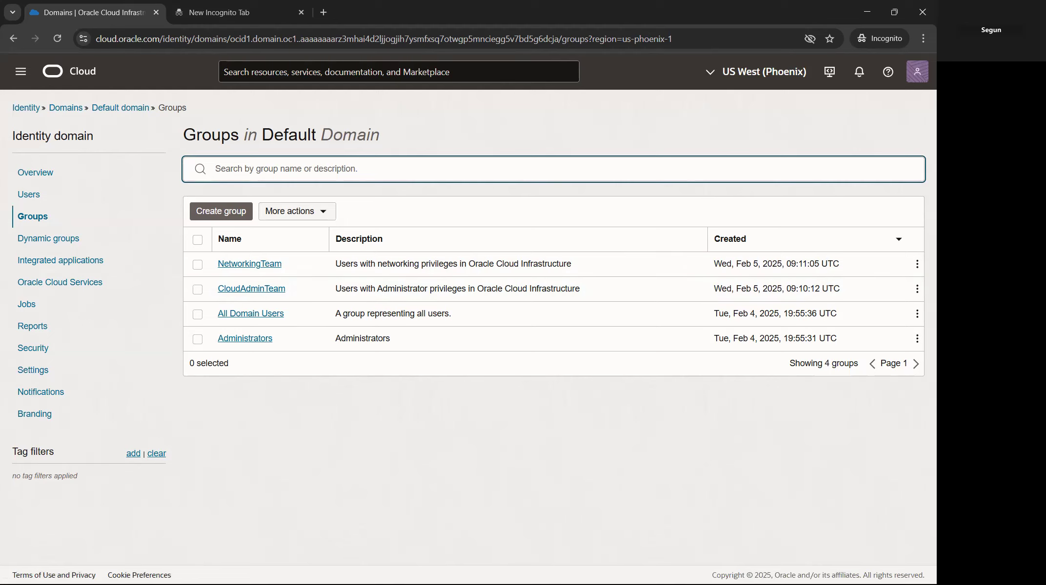
pyautogui.click(33, 198)
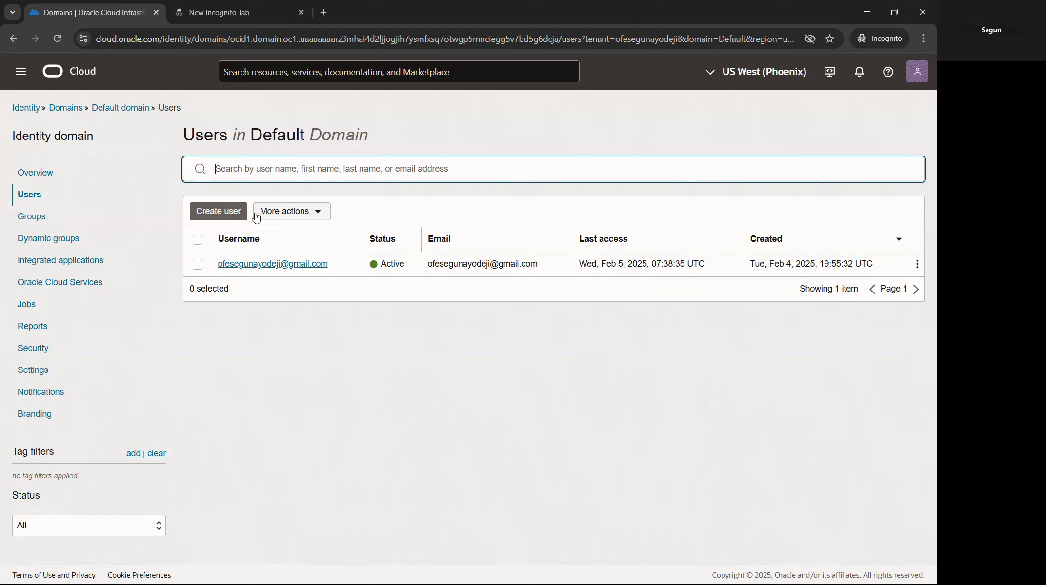
# Step: Start a new user and enter their first name, last name and Gmail address
pyautogui.click(225, 214)
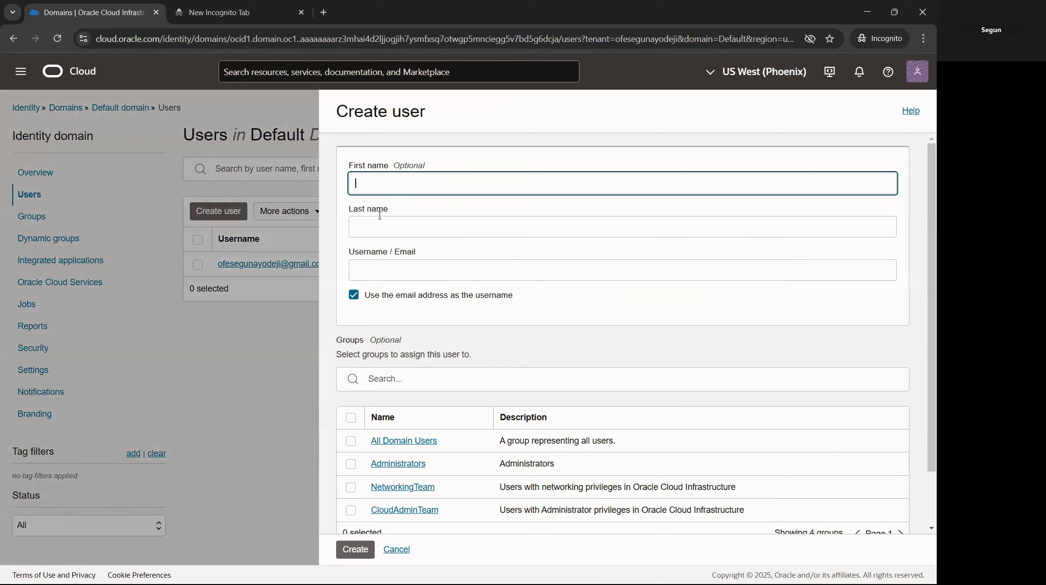
pyautogui.click(376, 224)
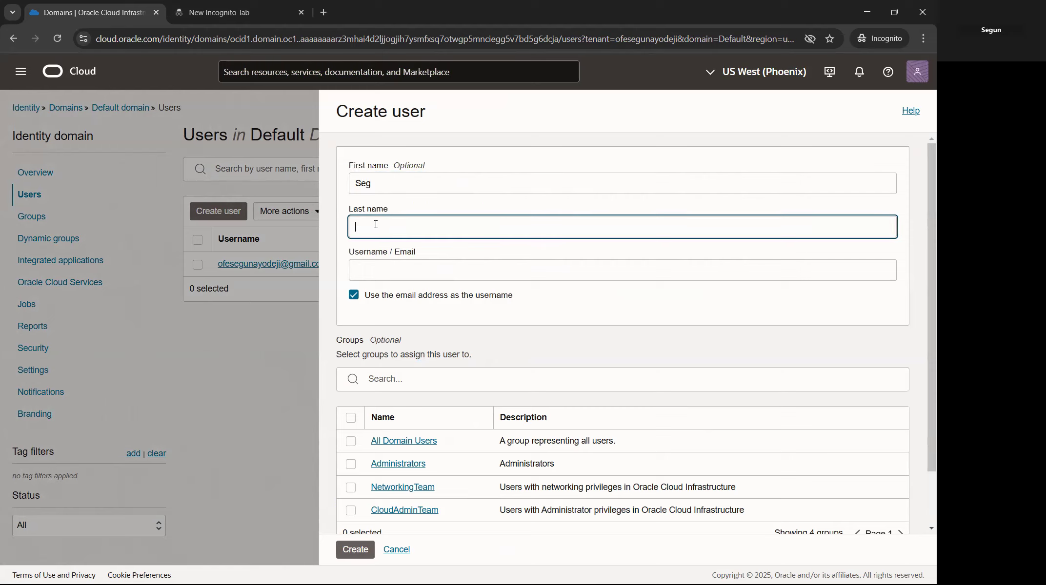
pyautogui.click(394, 270)
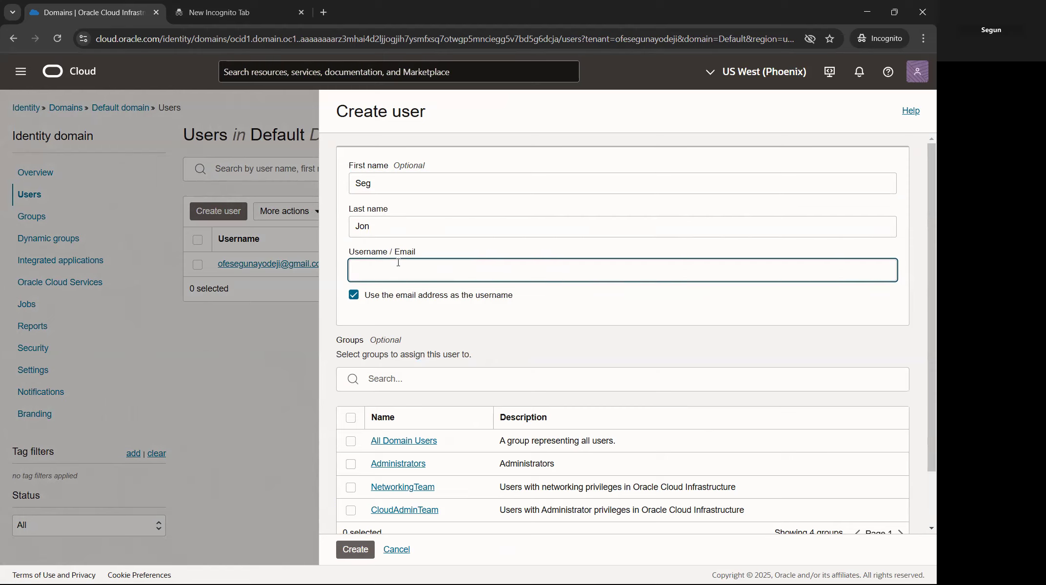
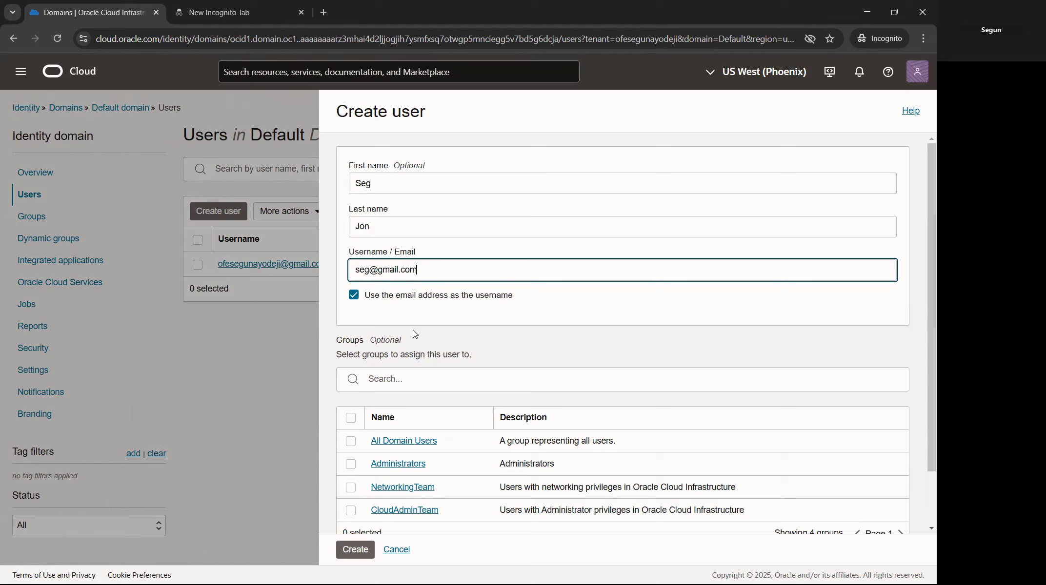
# Step: Put the user in CloudAdminTeam, create the account, and return to the Users list
pyautogui.scroll(-2, 415, 334)
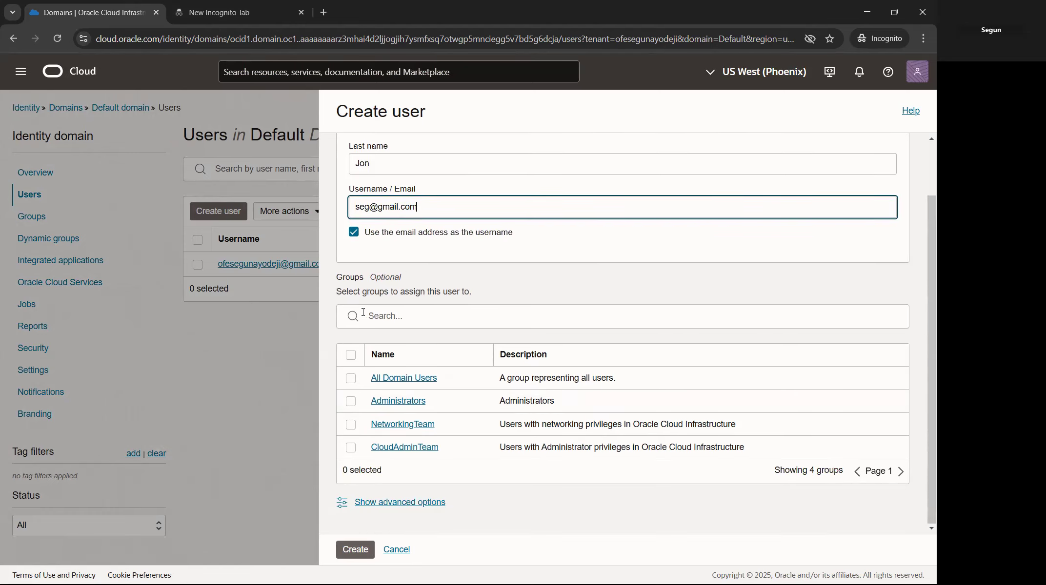
pyautogui.click(384, 165)
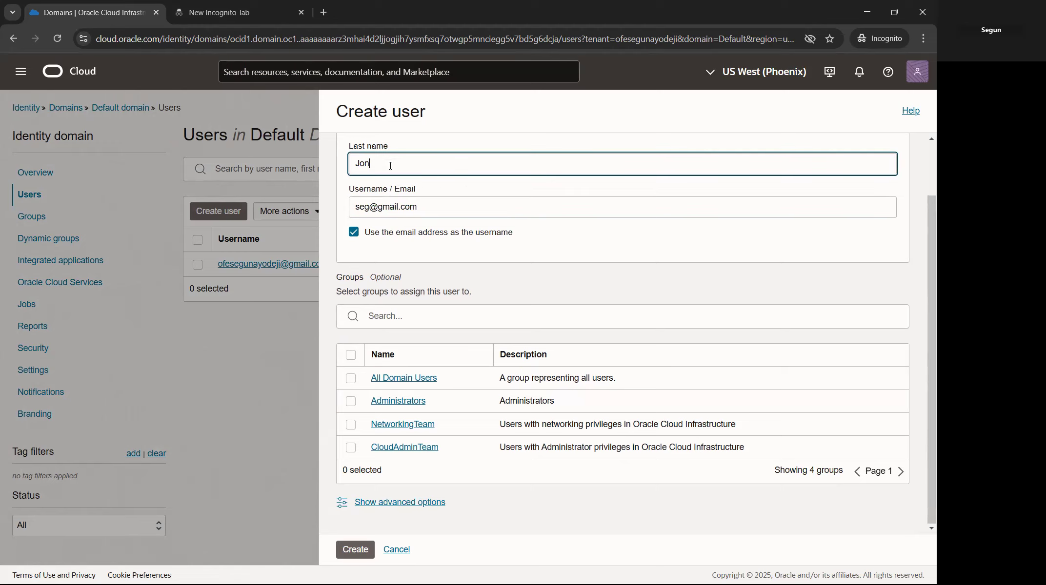
pyautogui.scroll(2, 399, 197)
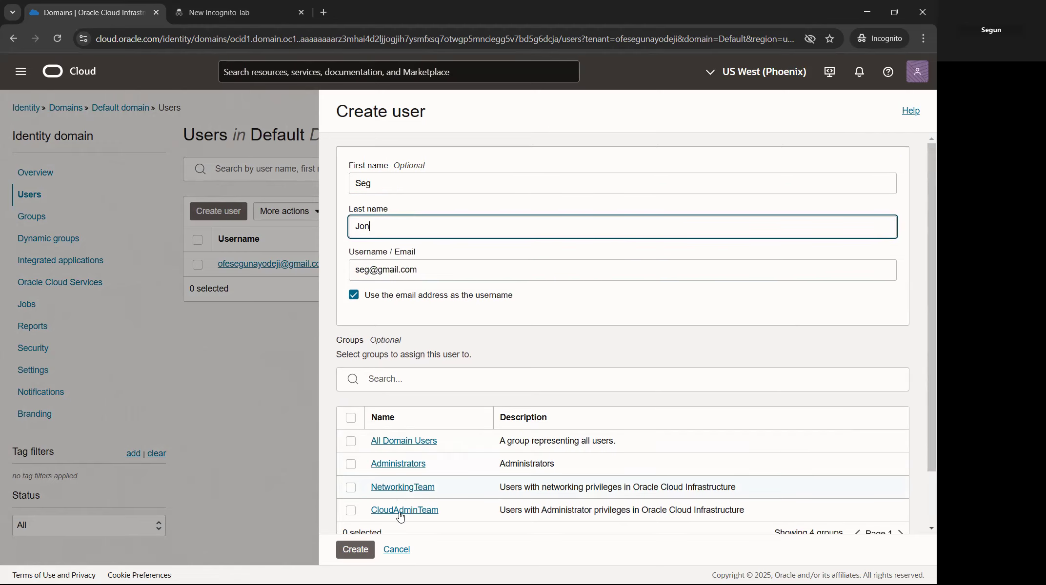
pyautogui.click(351, 510)
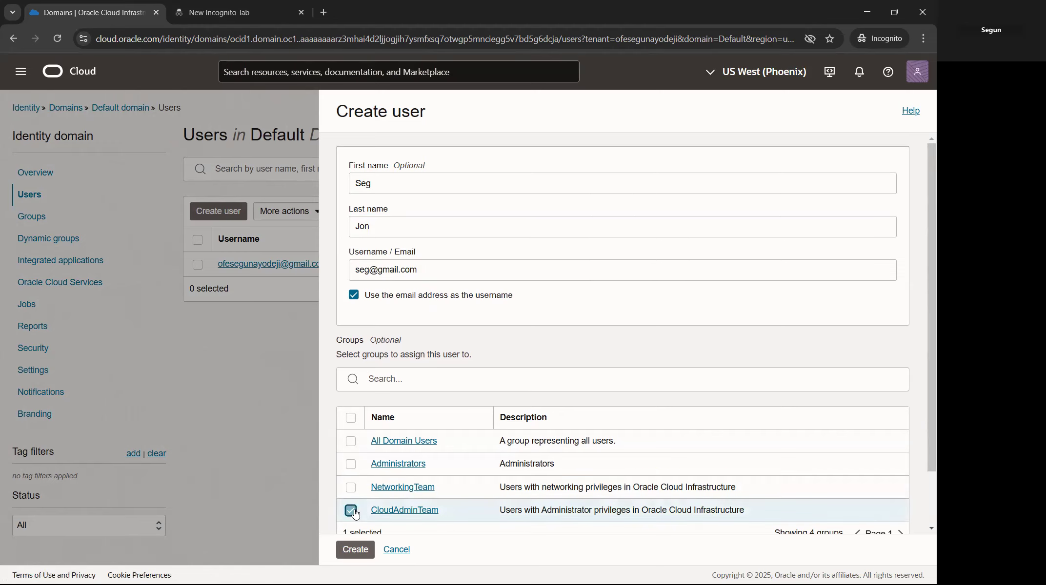
pyautogui.scroll(-1, 448, 429)
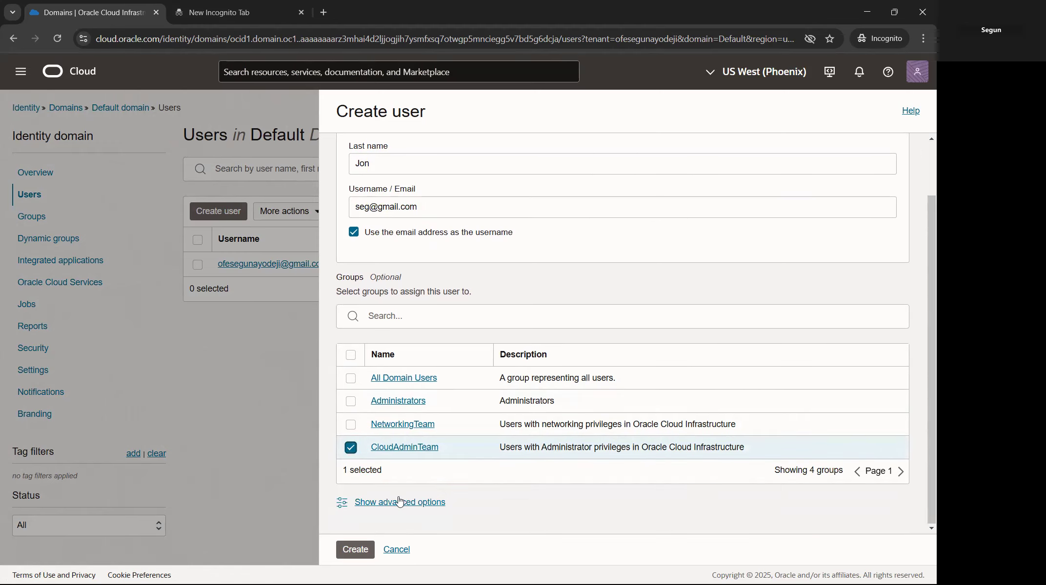
pyautogui.click(361, 551)
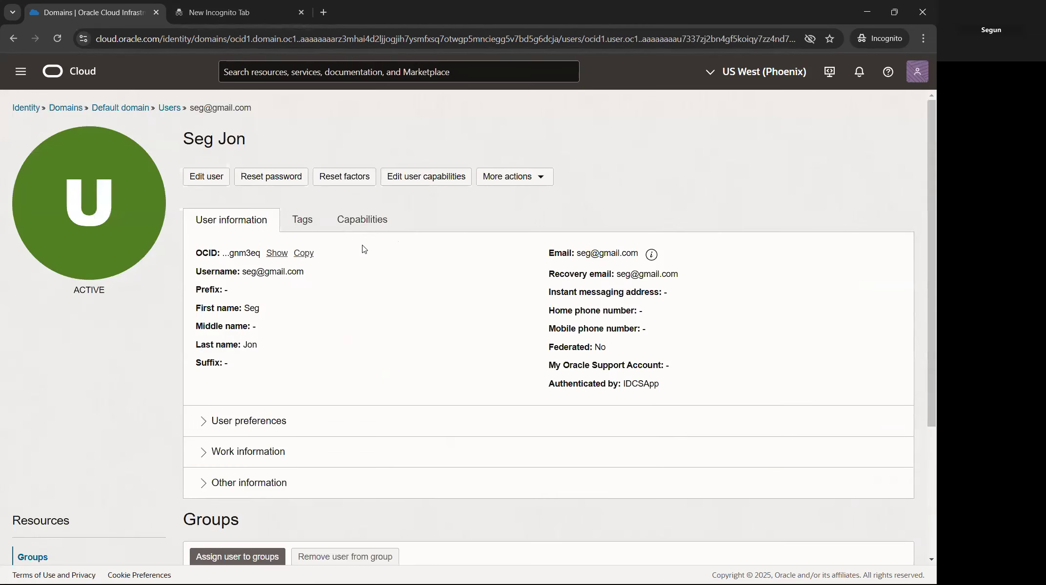
pyautogui.click(168, 110)
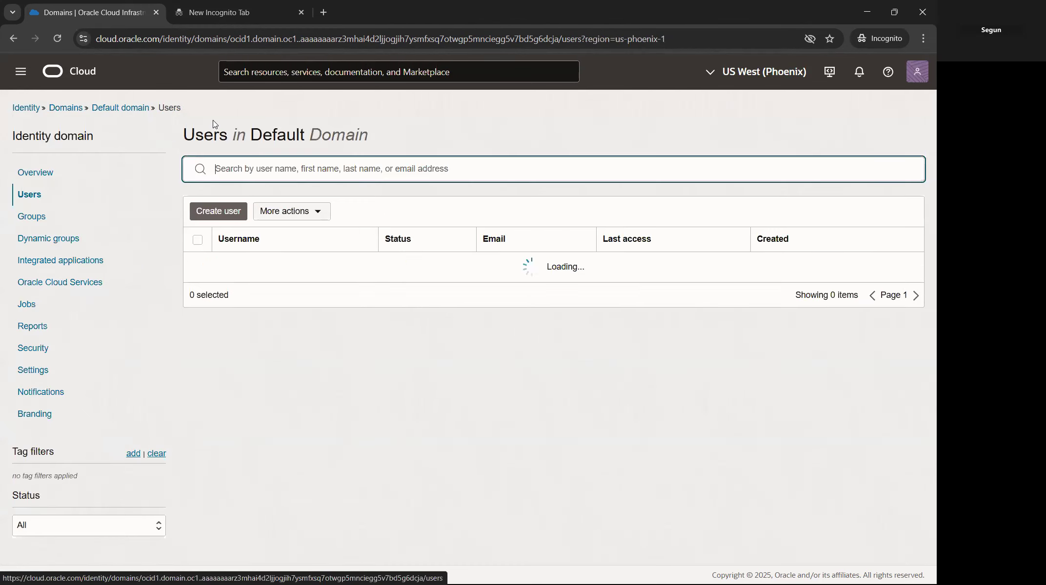
# Step: Start another user and enter their first name, last name and Gmail address
pyautogui.click(219, 212)
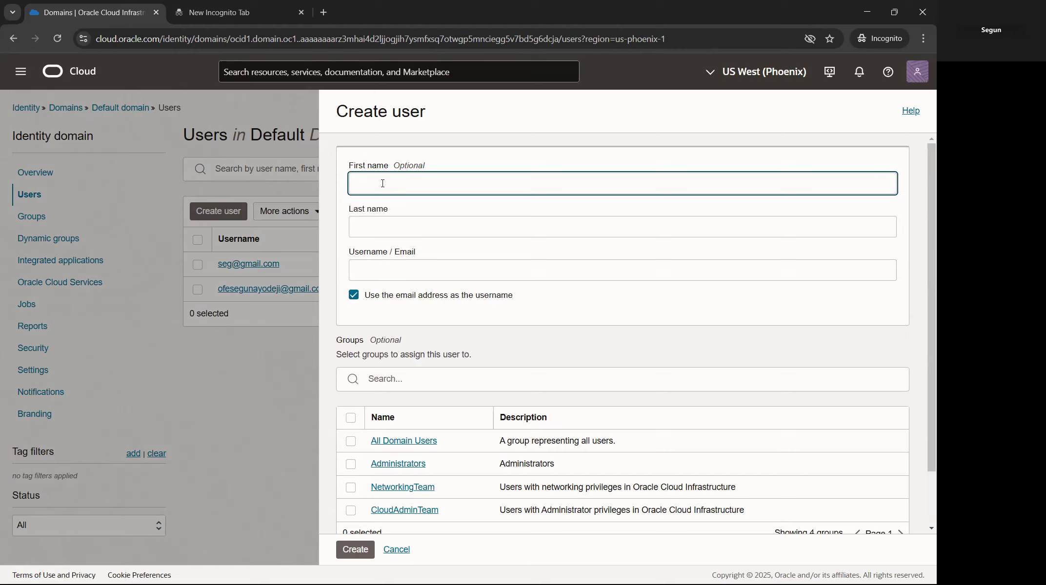
pyautogui.click(377, 228)
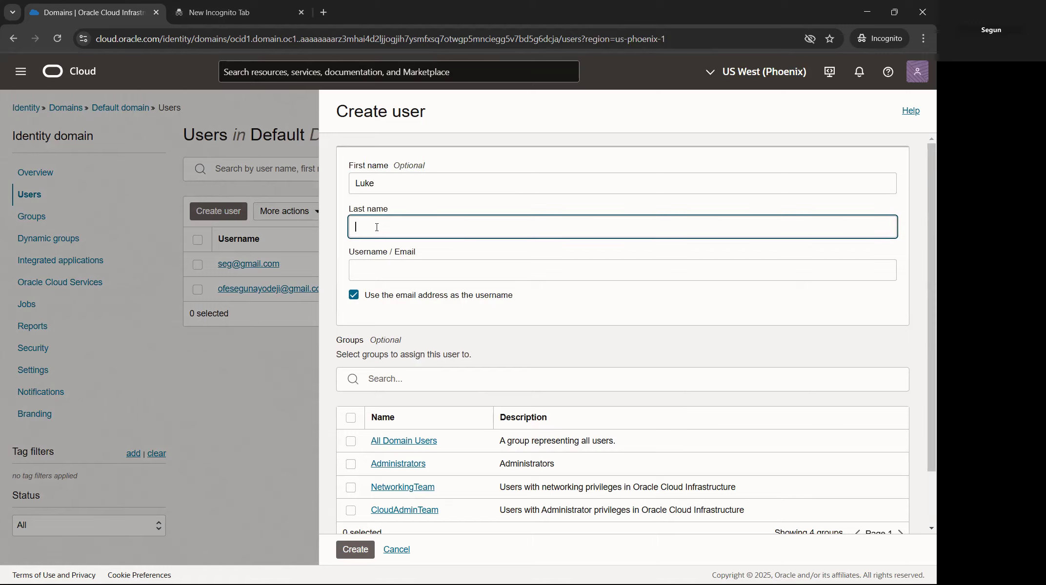
pyautogui.click(384, 266)
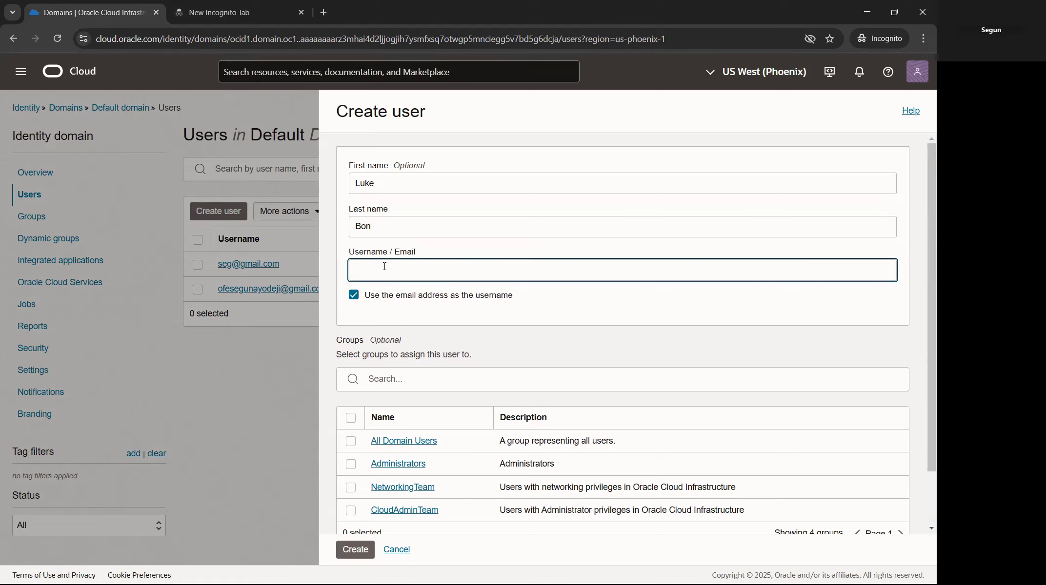
# Step: Put the second user in NetworkingTeam, create the account, and return to Users
pyautogui.scroll(-2, 399, 298)
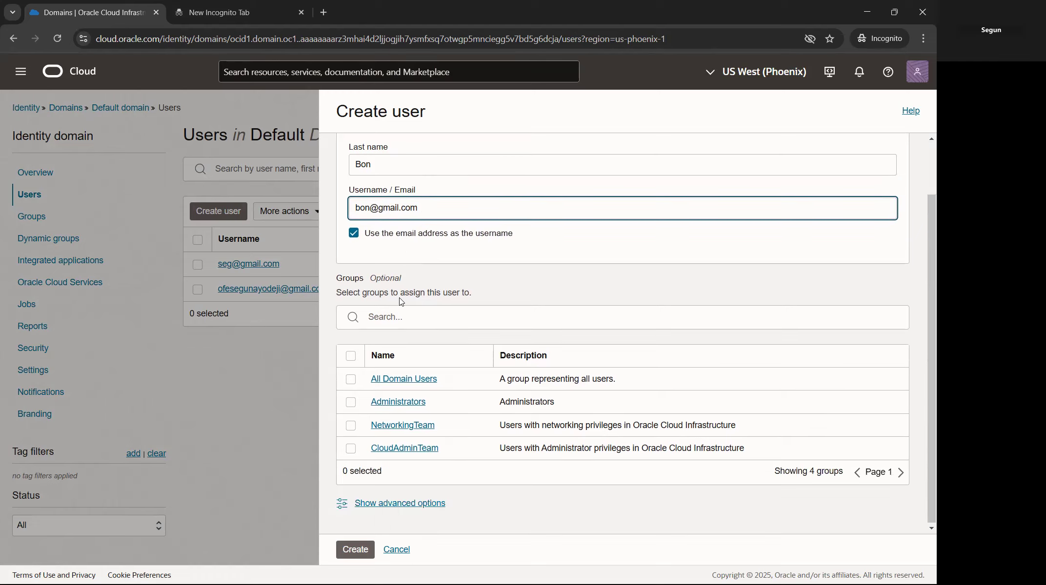
pyautogui.scroll(2, 432, 200)
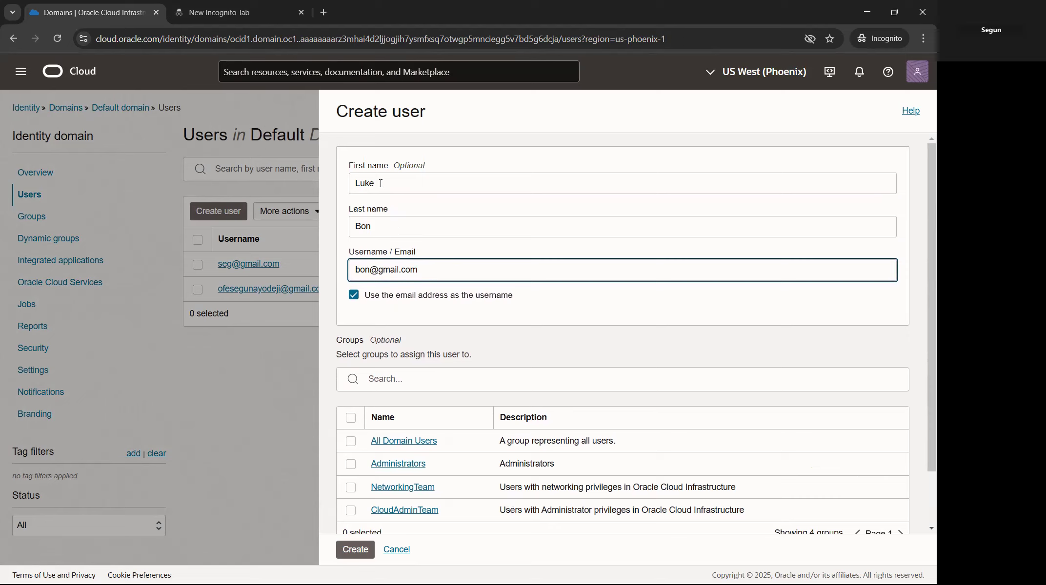
pyautogui.scroll(-2, 419, 427)
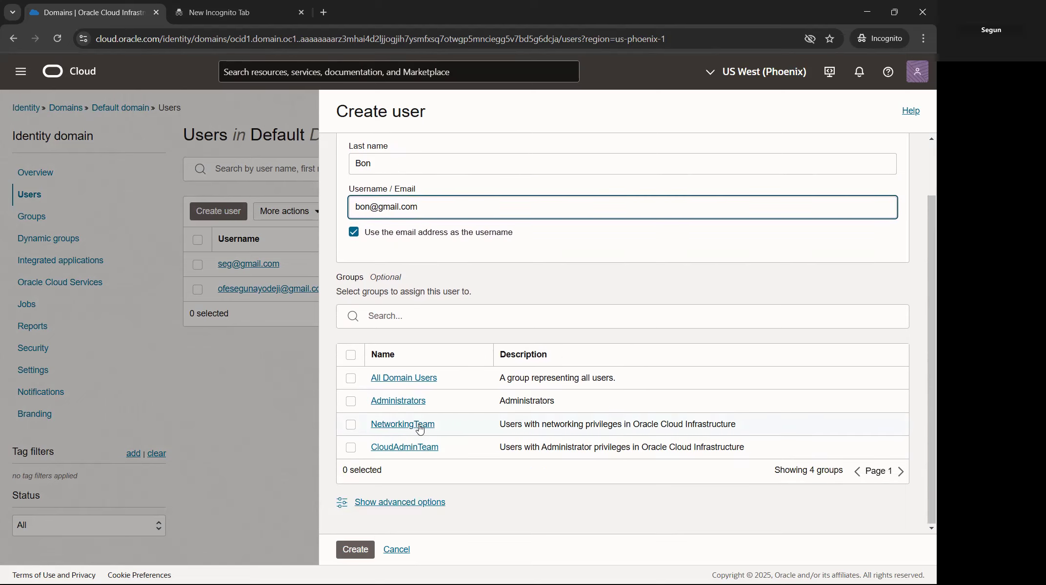
pyautogui.click(351, 426)
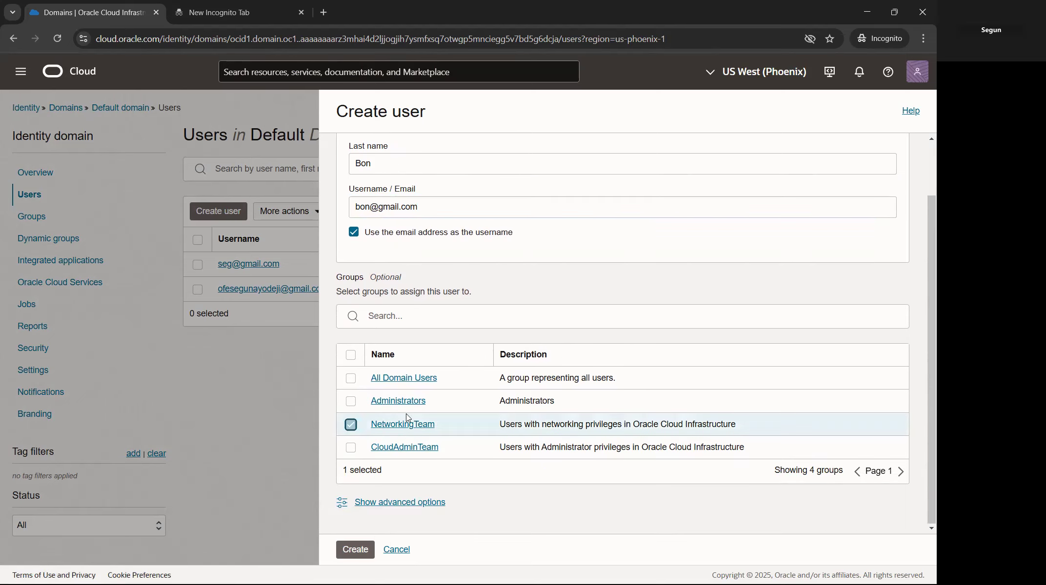
pyautogui.click(355, 550)
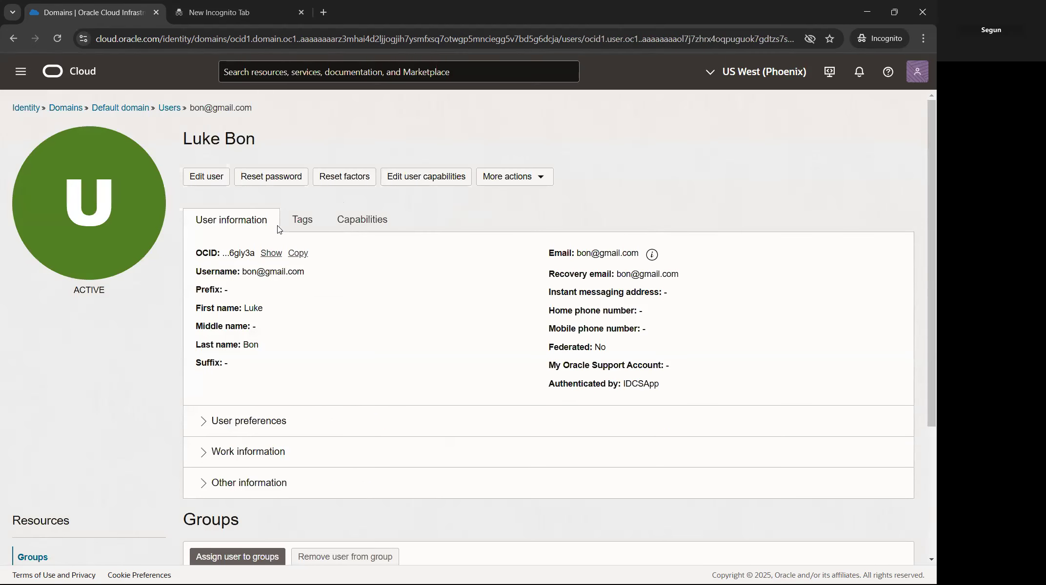
pyautogui.click(171, 108)
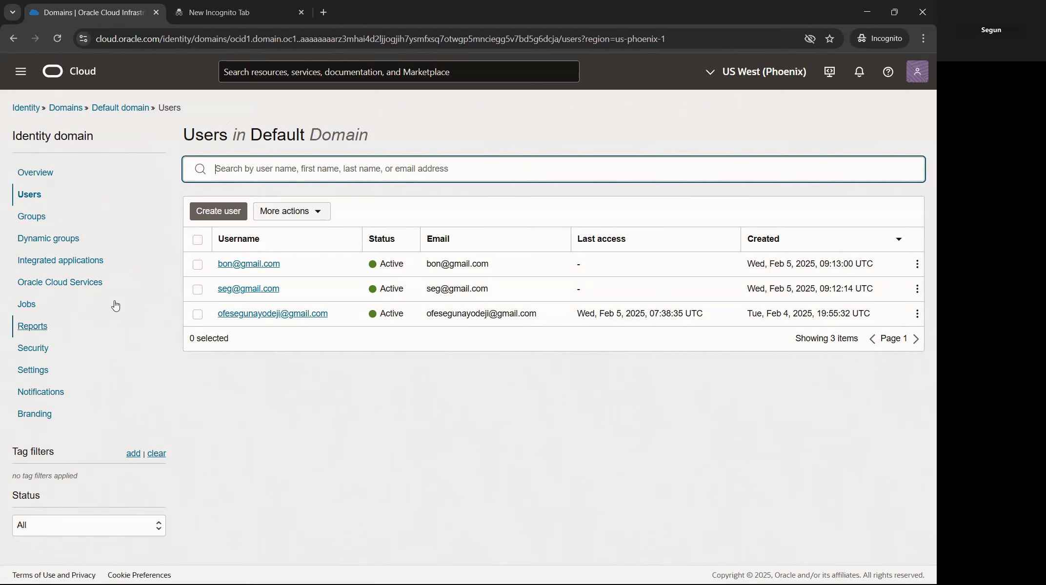
# Step: Navigate from the Default domain to Identity Policies and open Create Policy for root
pyautogui.click(119, 108)
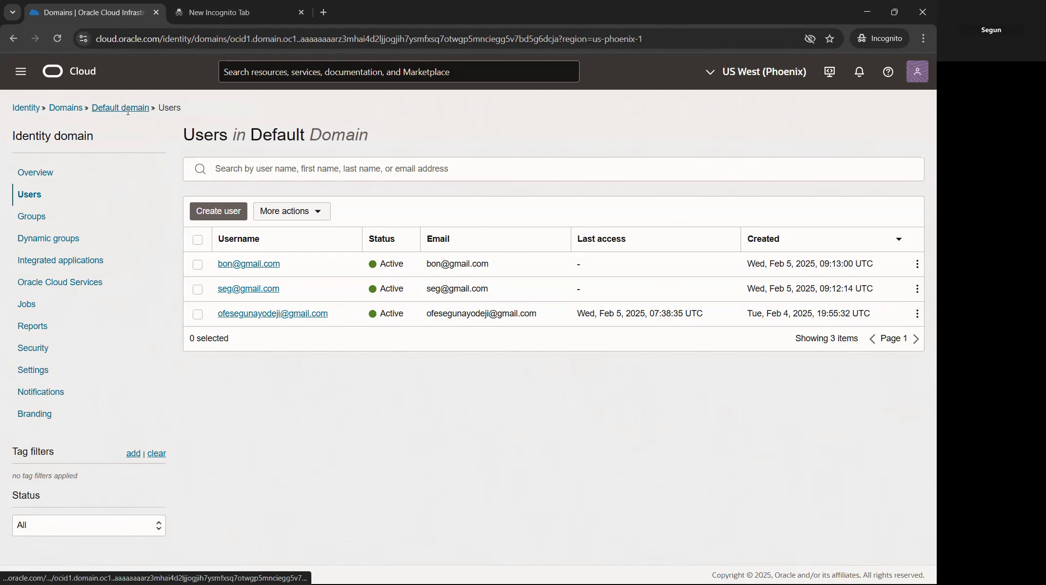
pyautogui.click(63, 109)
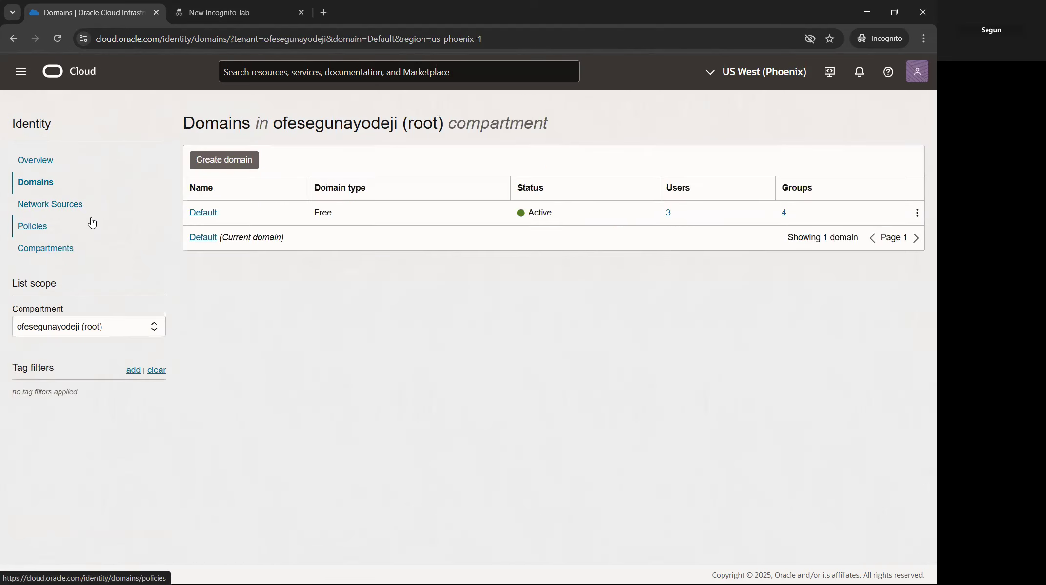
pyautogui.click(35, 230)
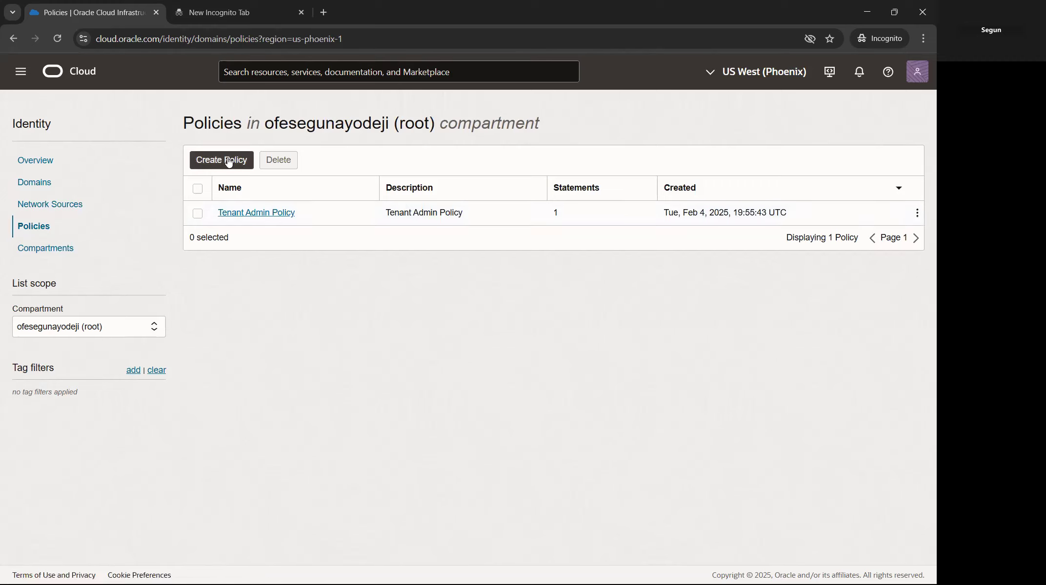
pyautogui.click(225, 164)
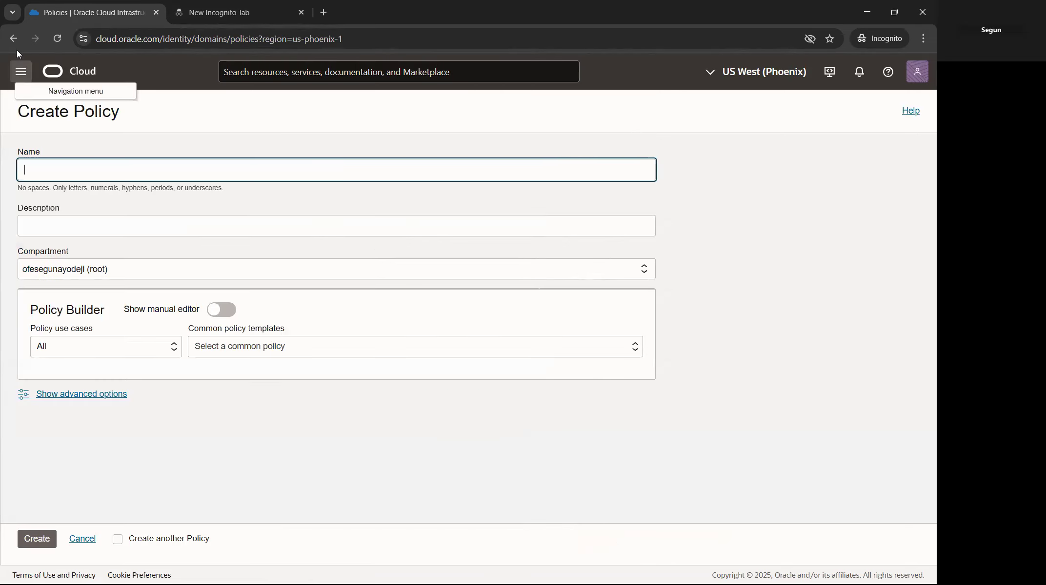
pyautogui.click(14, 39)
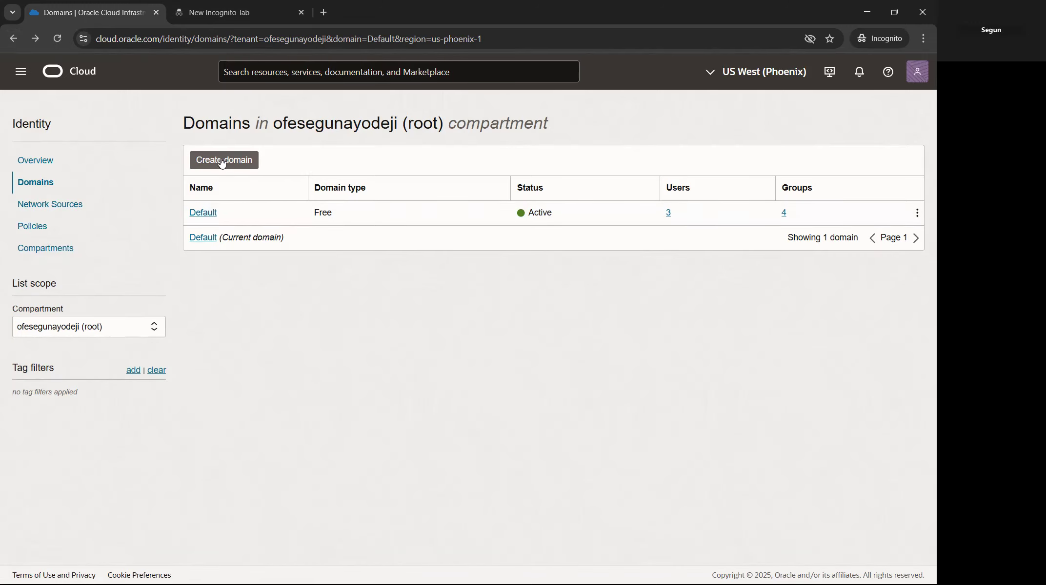
pyautogui.click(39, 229)
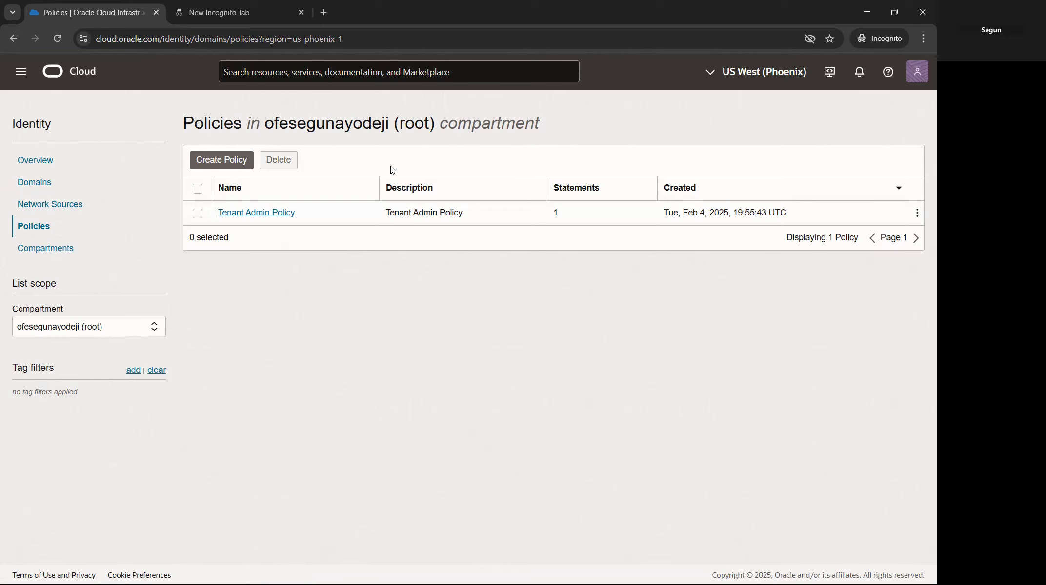
pyautogui.click(222, 164)
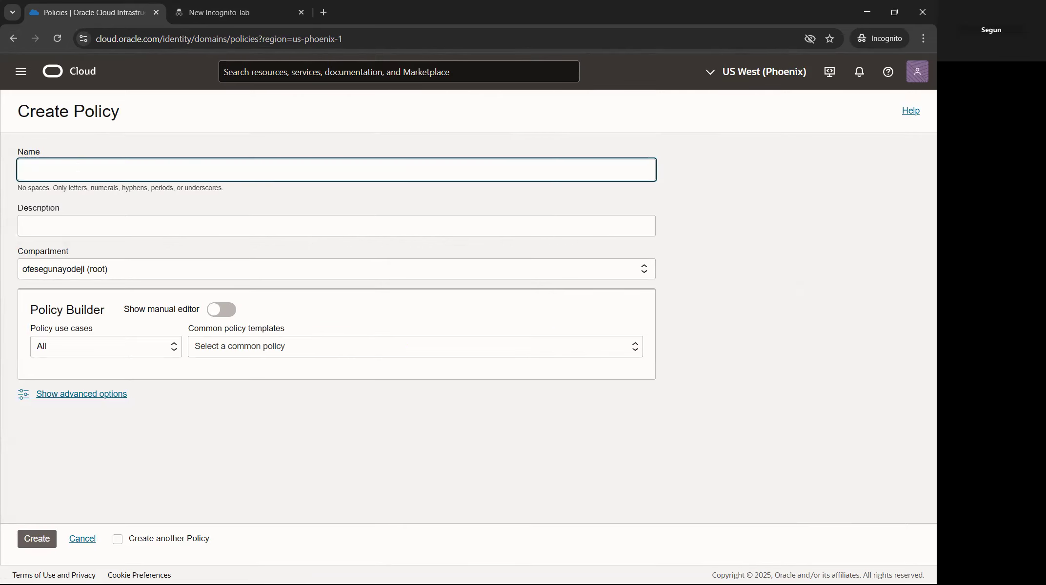
# Step: Name the policy CloudAdminPolicy with the description 'Tenancy Admin policy.'
pyautogui.hotkey('alt', 'Tab')
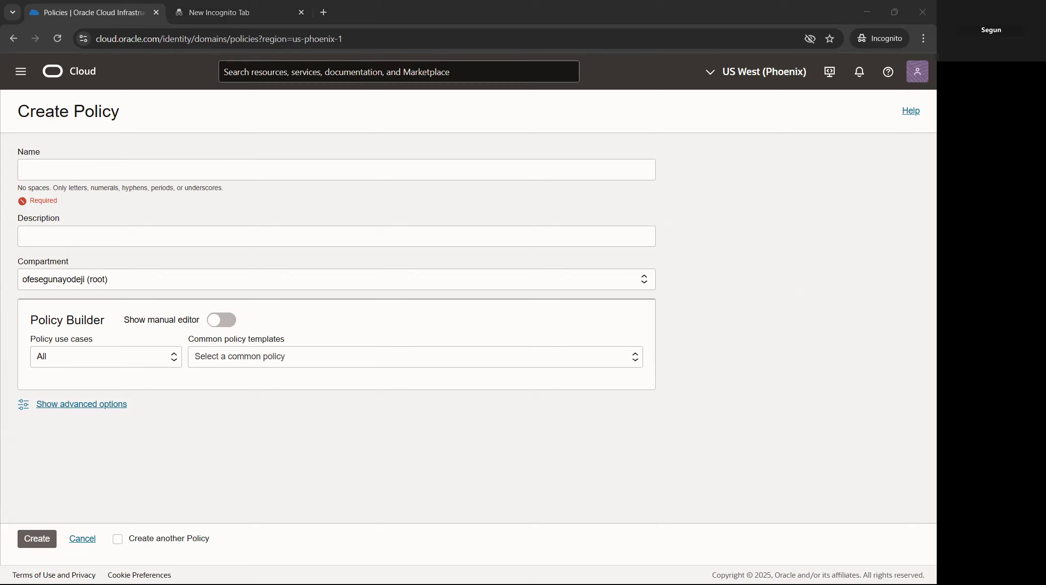
pyautogui.click(117, 176)
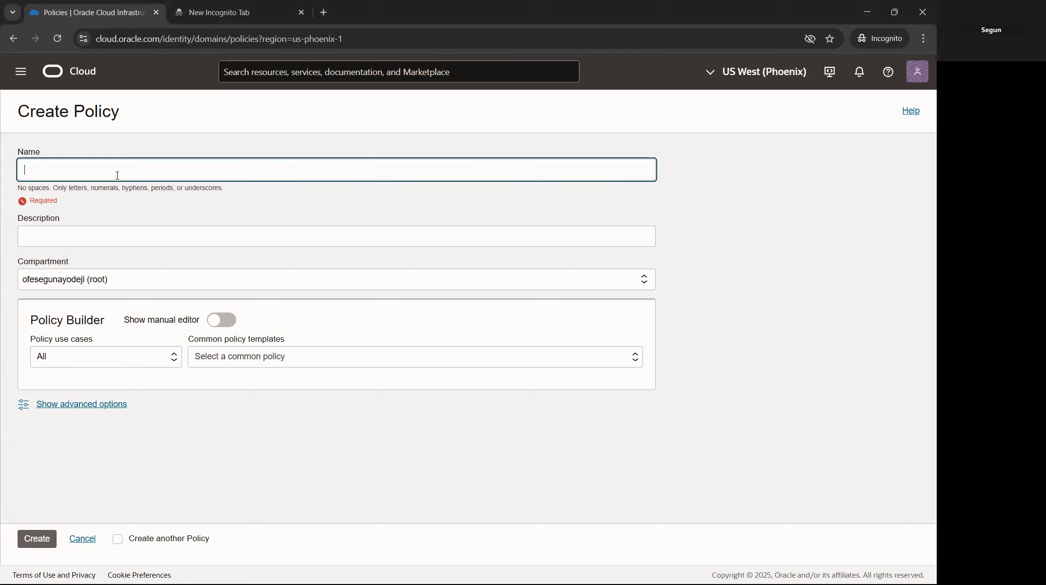
pyautogui.write('CloudA')
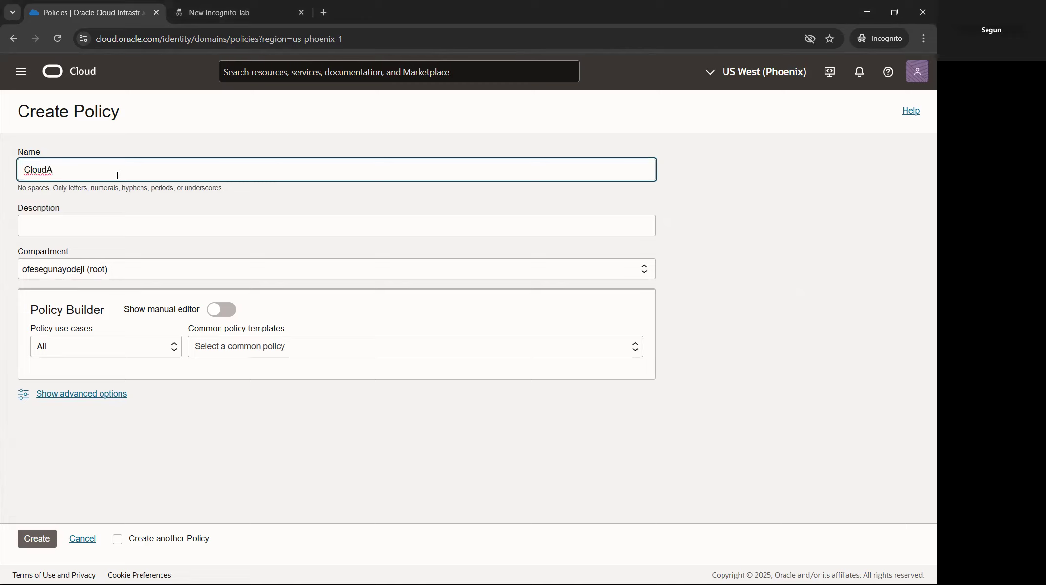
pyautogui.write('dminPolicy')
pyautogui.hotkey('alt', 'Tab')
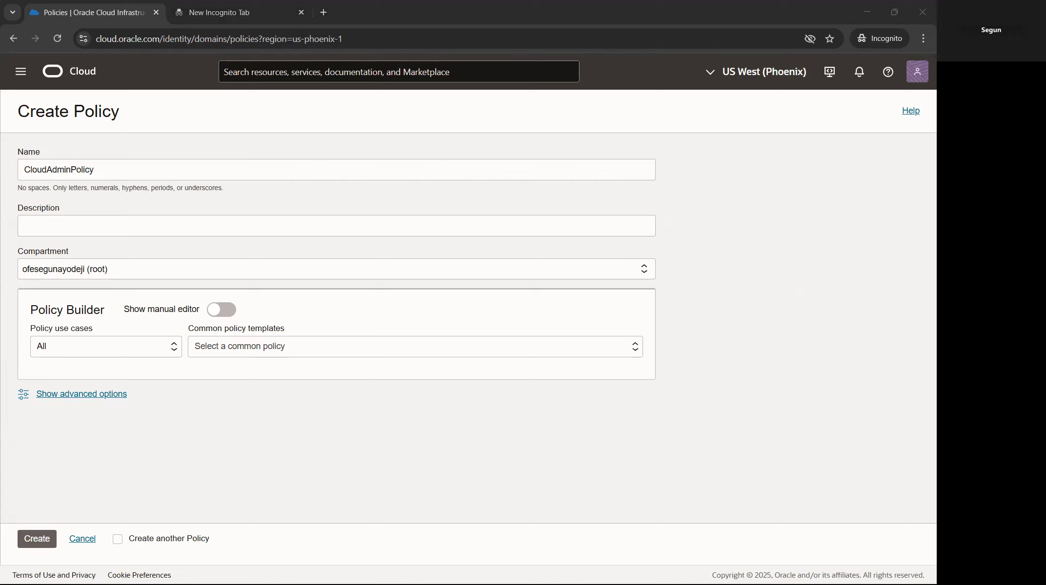
pyautogui.click(101, 225)
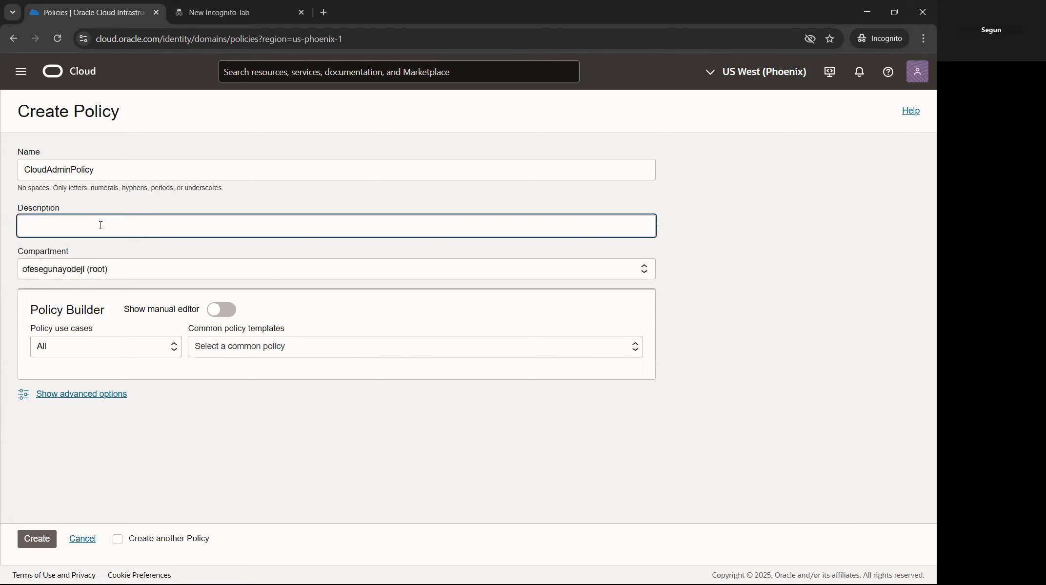
pyautogui.rightClick(101, 226)
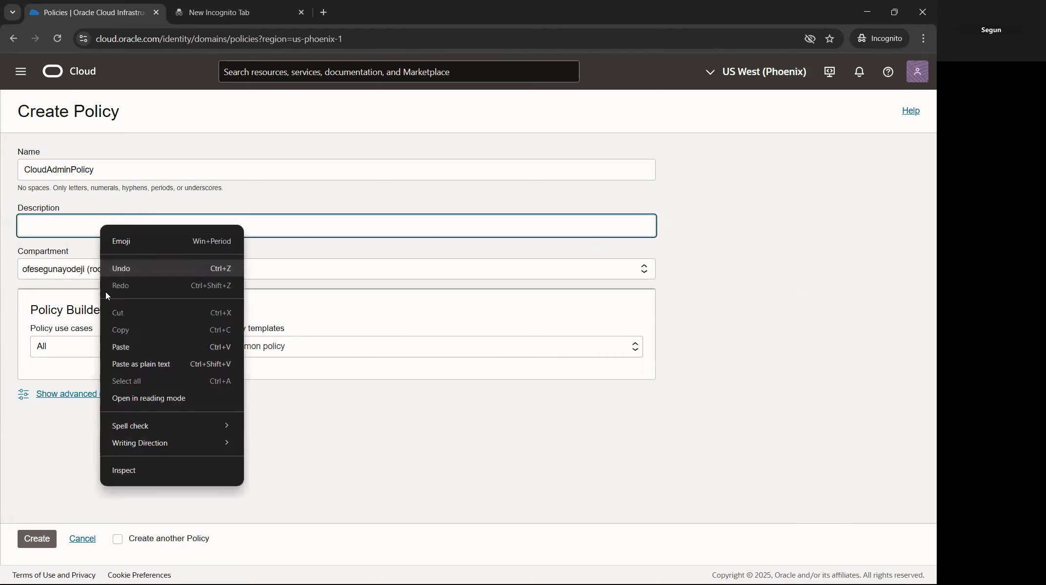
pyautogui.click(128, 346)
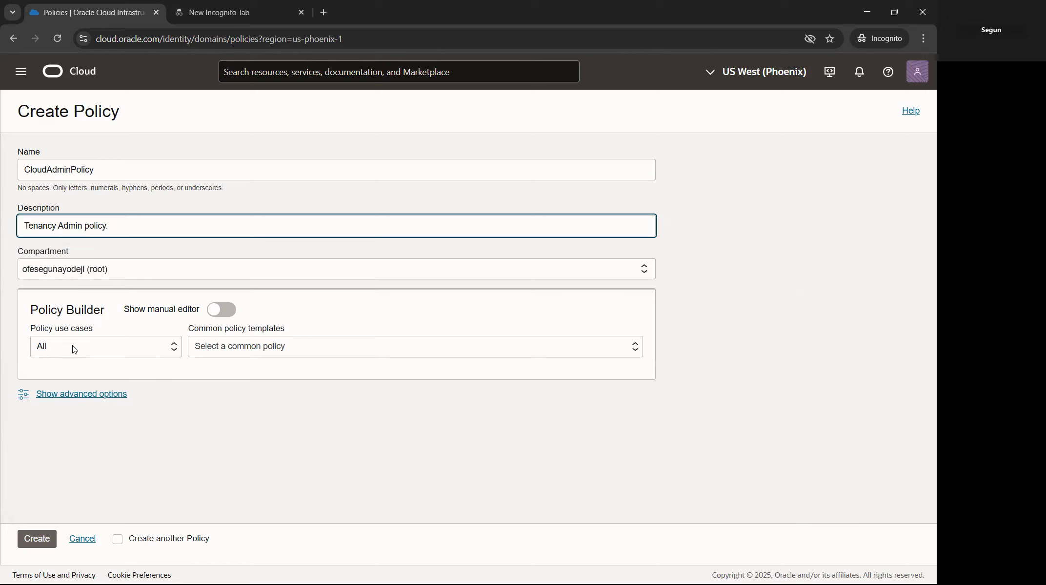
pyautogui.click(147, 350)
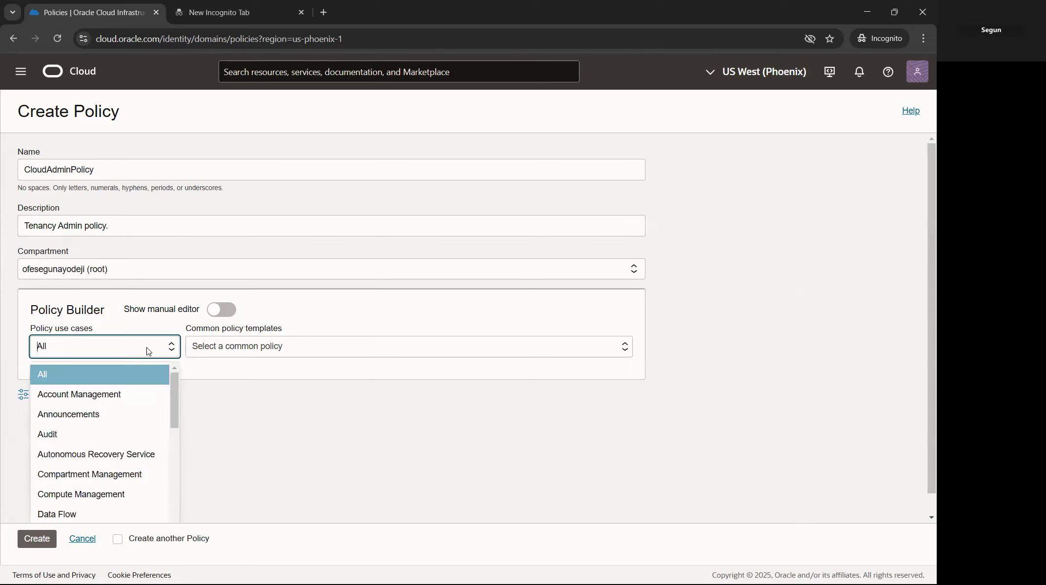
# Step: Use the Compartment Management template so CloudAdminTeam can manage all-resources in the root tenancy
pyautogui.click(98, 476)
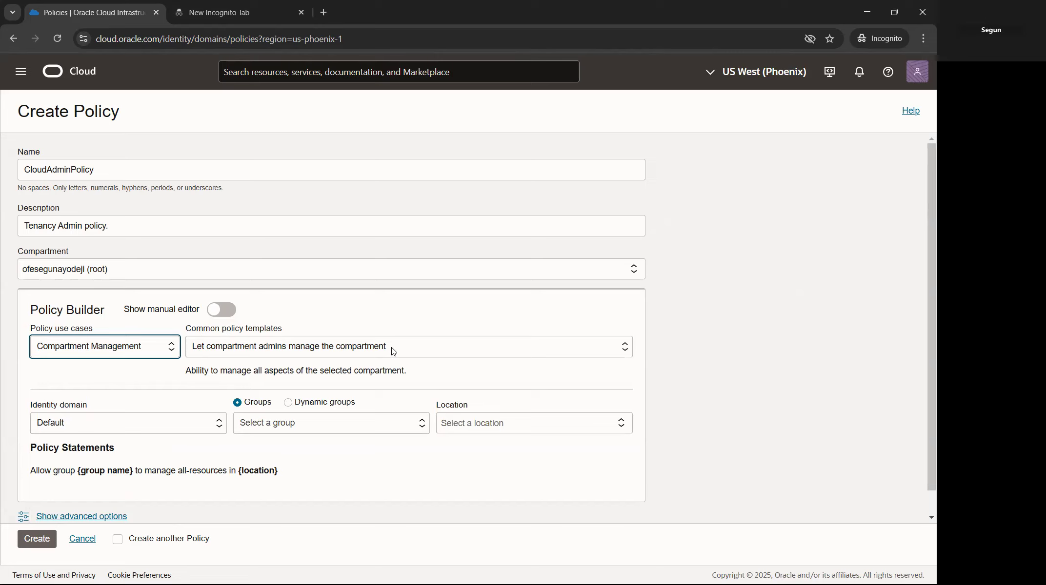
pyautogui.scroll(-1, 289, 318)
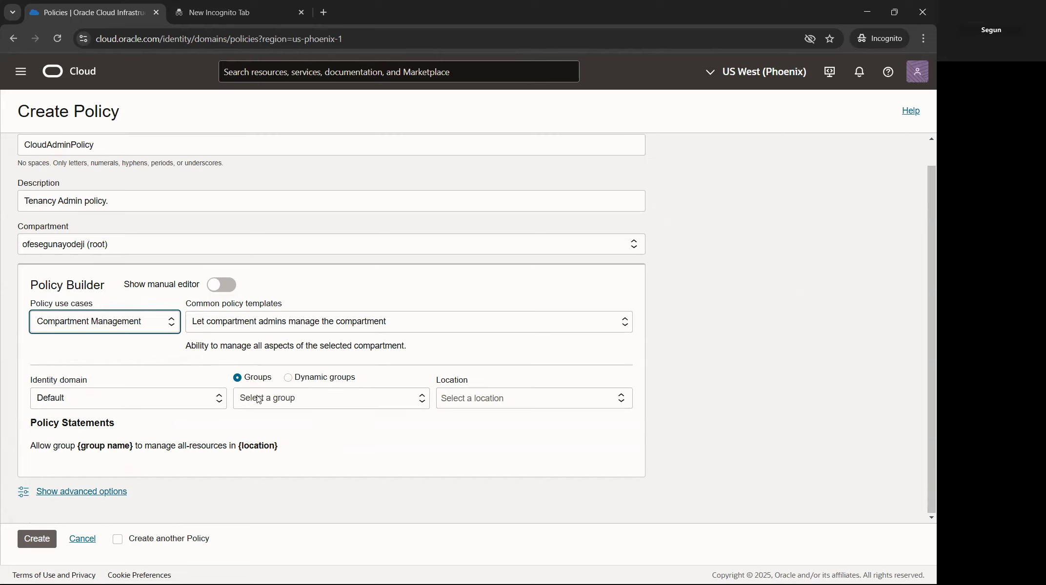
pyautogui.click(288, 401)
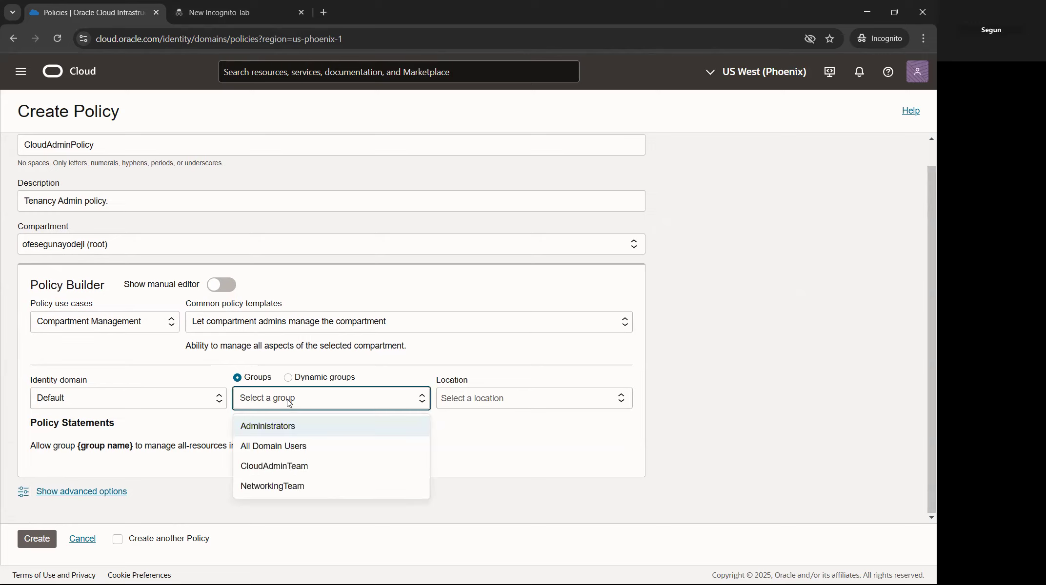
pyautogui.click(286, 427)
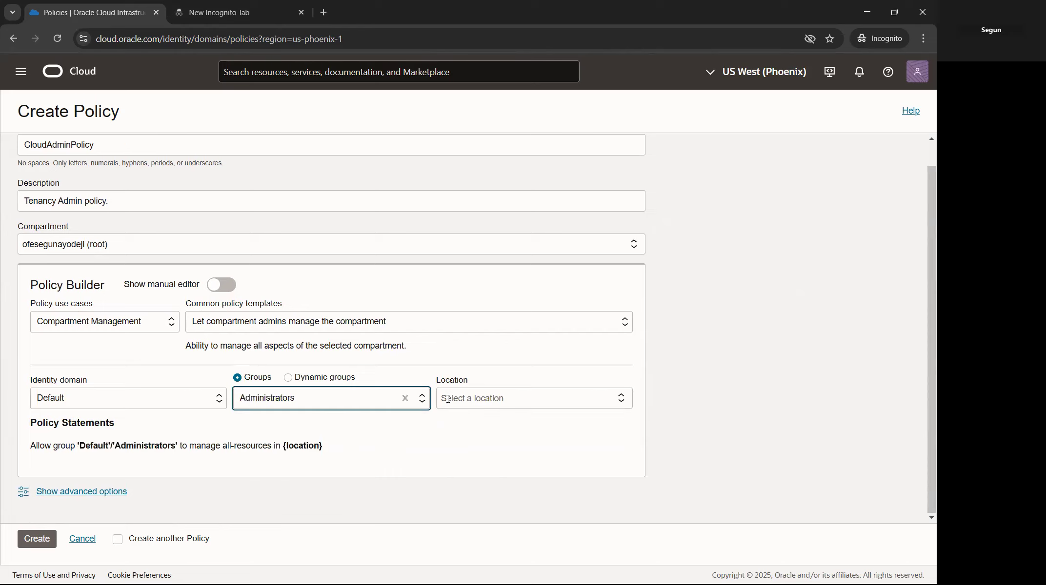
pyautogui.click(365, 406)
pyautogui.click(366, 406)
pyautogui.click(483, 402)
pyautogui.click(485, 421)
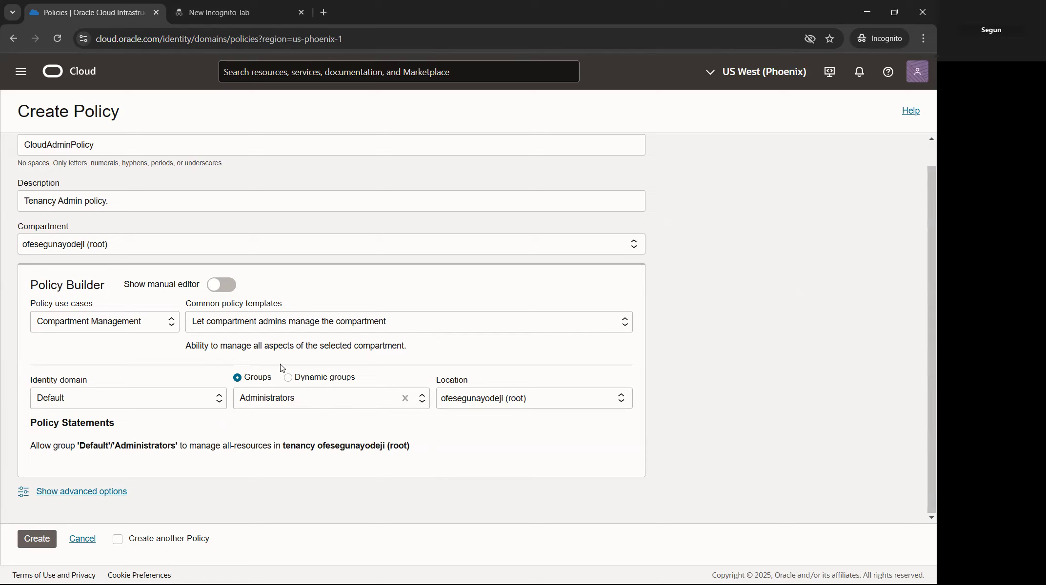
pyautogui.click(295, 401)
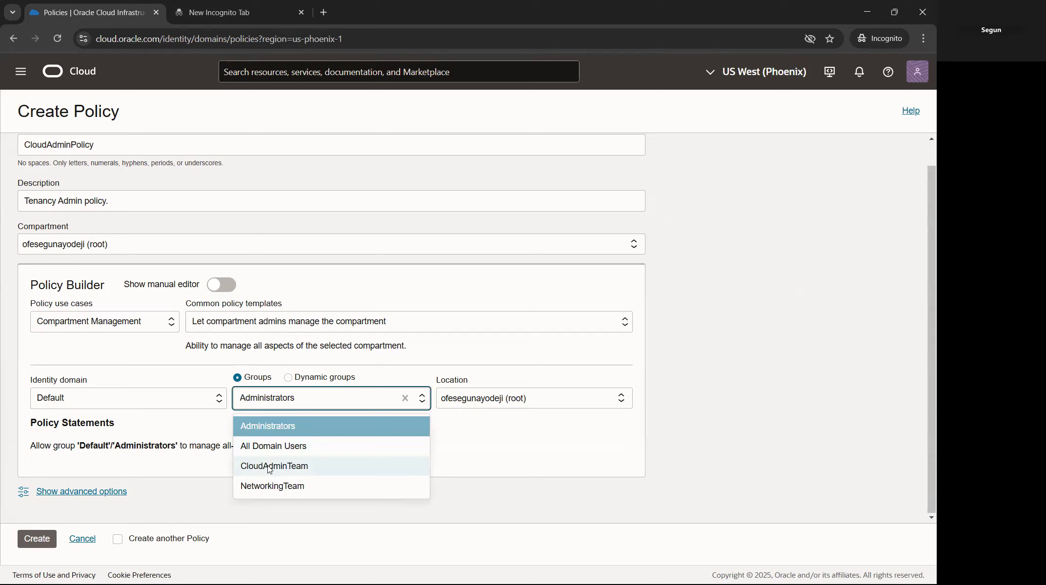
pyautogui.click(292, 467)
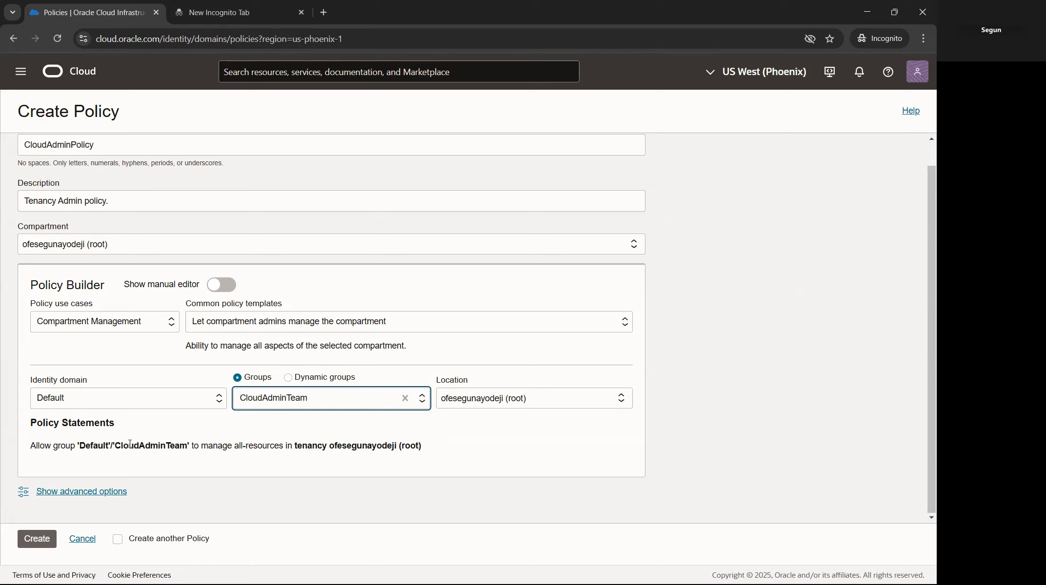
pyautogui.moveTo(30, 446); pyautogui.dragTo(445, 455)
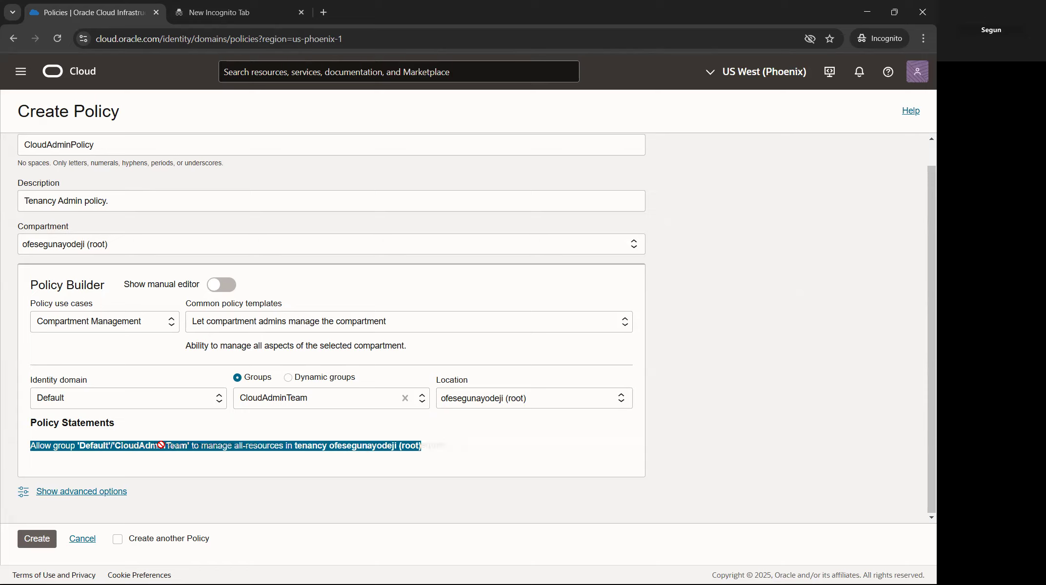
pyautogui.click(192, 446)
pyautogui.moveTo(188, 446); pyautogui.dragTo(117, 446)
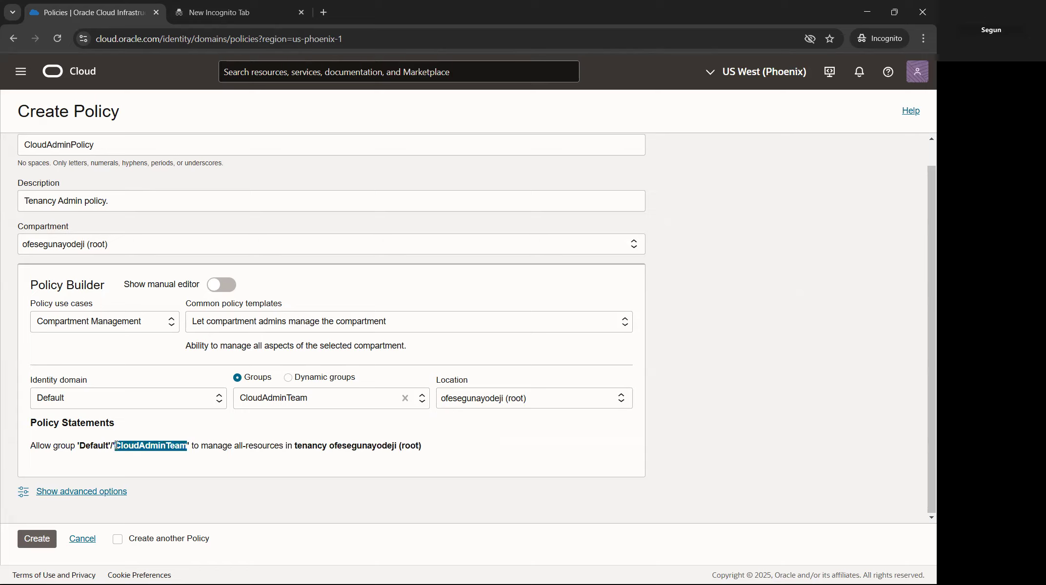
pyautogui.moveTo(237, 446); pyautogui.dragTo(294, 446)
pyautogui.moveTo(423, 446); pyautogui.dragTo(398, 446)
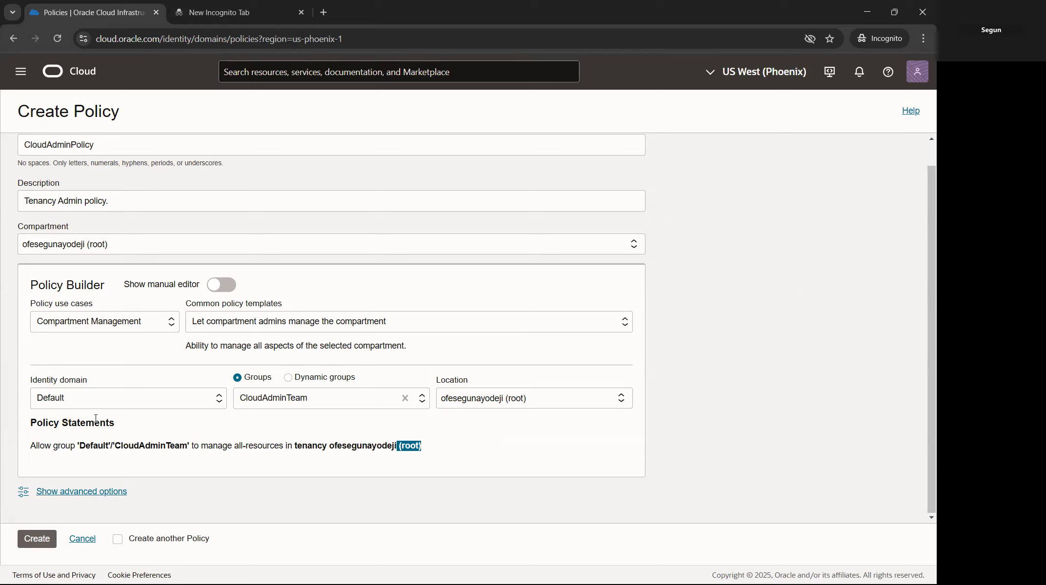
pyautogui.moveTo(81, 445); pyautogui.dragTo(186, 442)
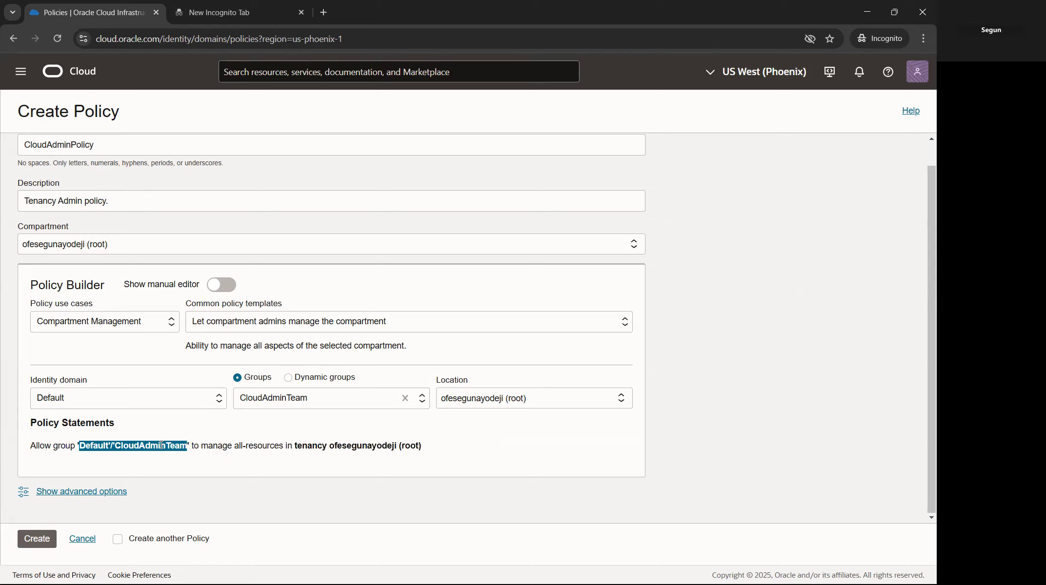
pyautogui.moveTo(232, 445); pyautogui.dragTo(334, 448)
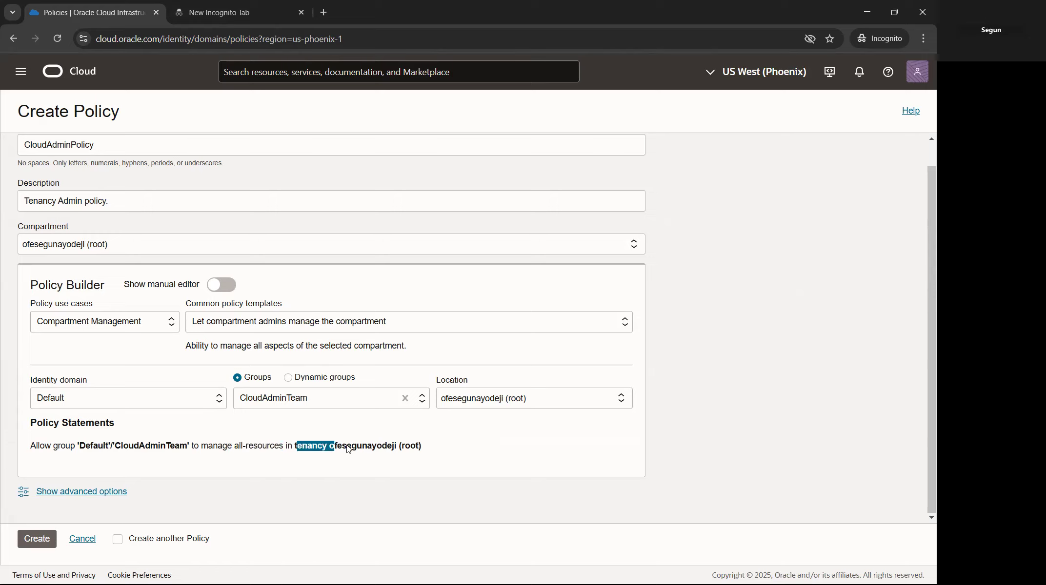
pyautogui.click(301, 448)
pyautogui.moveTo(61, 282); pyautogui.dragTo(103, 279)
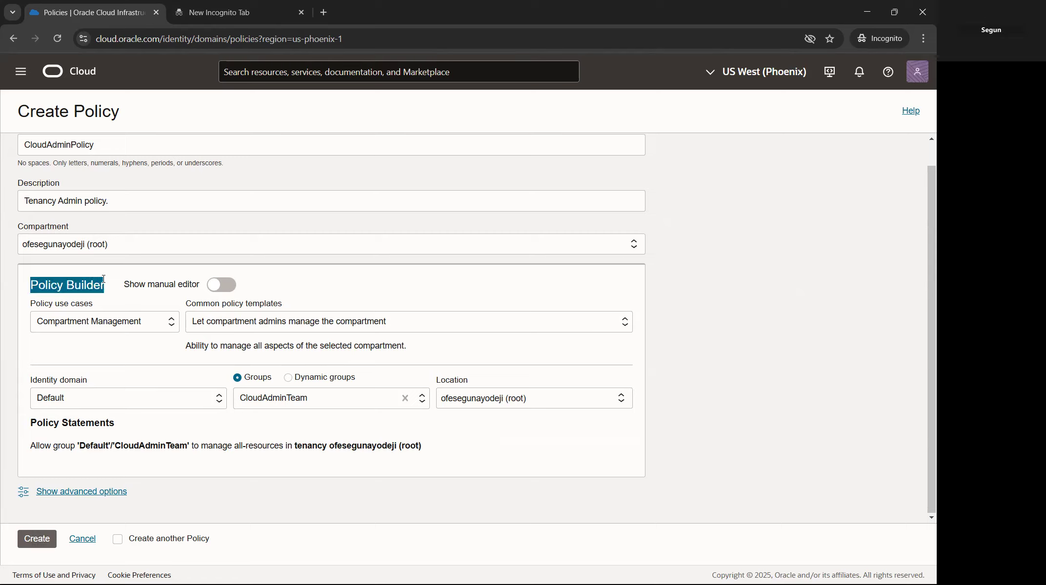